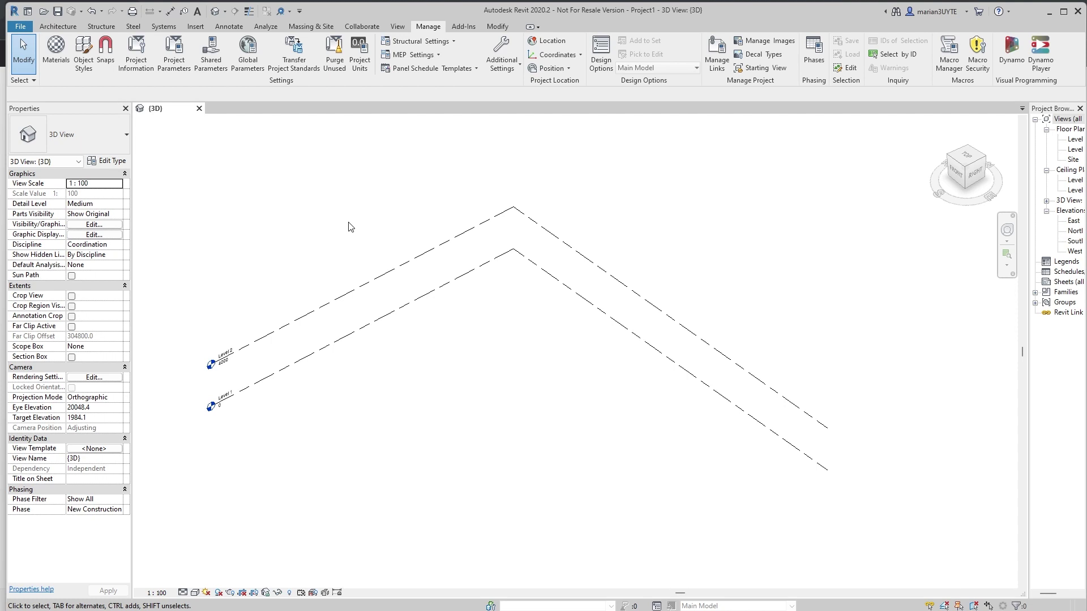
- Reposition the 3D view and open the Project Parameters list showing Occupant
middle_drag(350, 229, 372, 260)
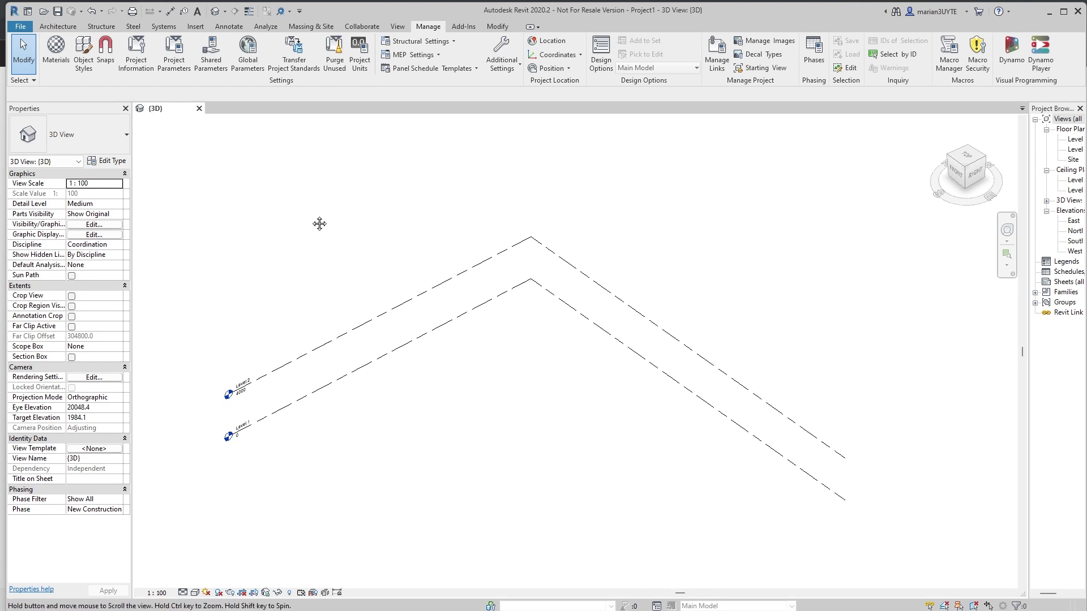
middle_drag(319, 223, 313, 211)
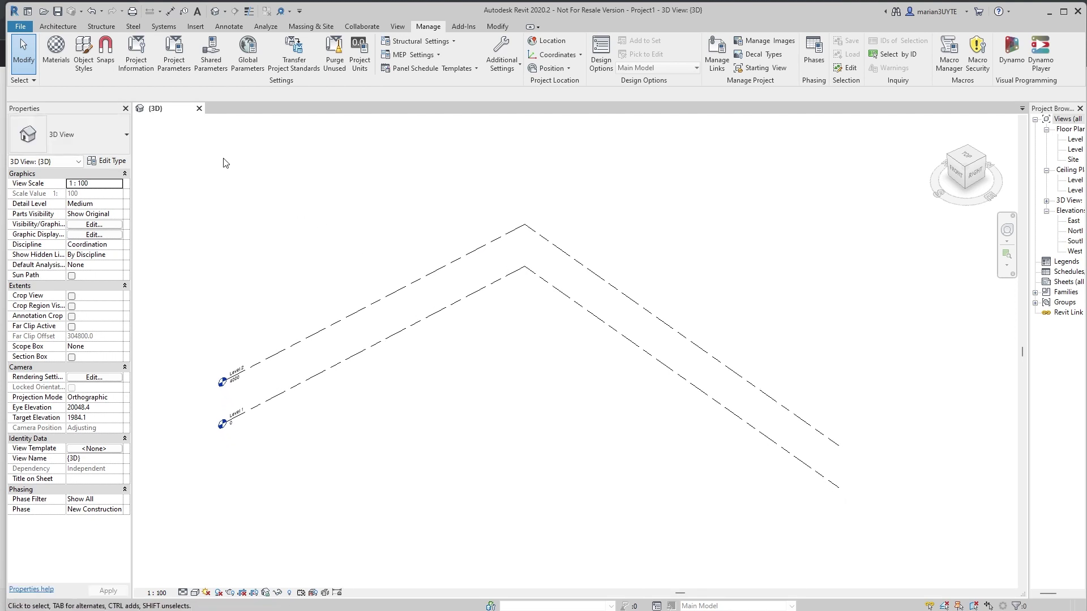
click(174, 63)
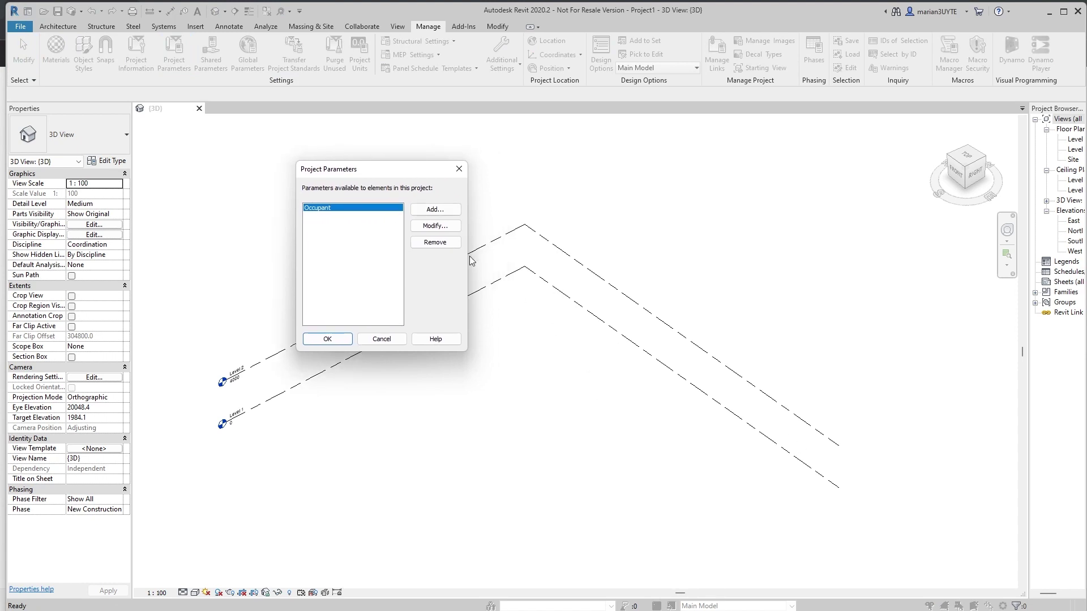
- Start a new project parameter and apply it to the Walls and Floors categories
click(447, 208)
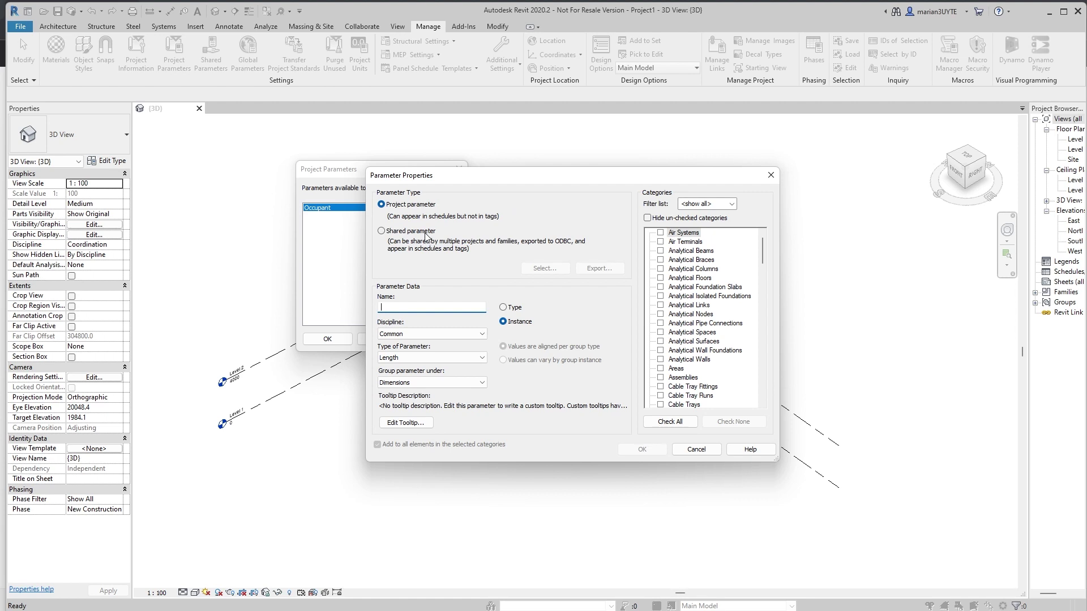
drag(463, 170, 400, 124)
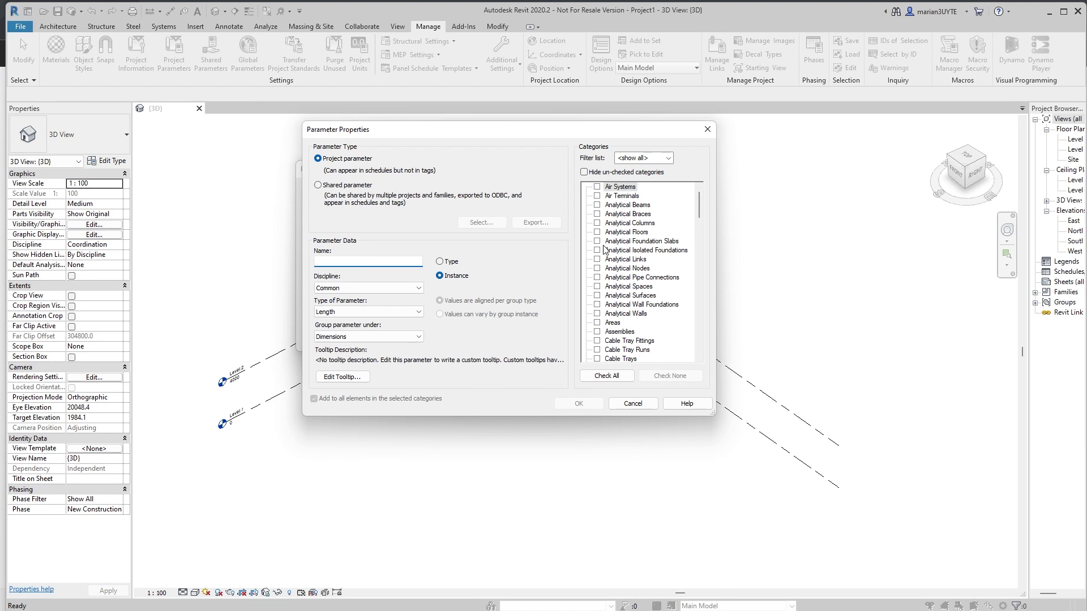
drag(701, 205, 697, 323)
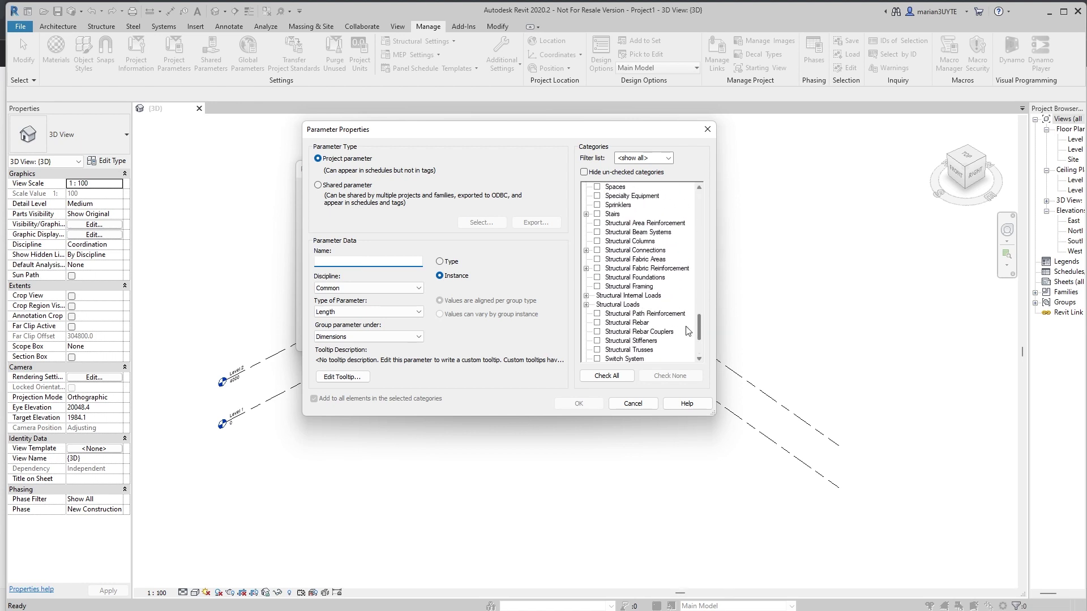
click(632, 262)
key(w)
click(598, 341)
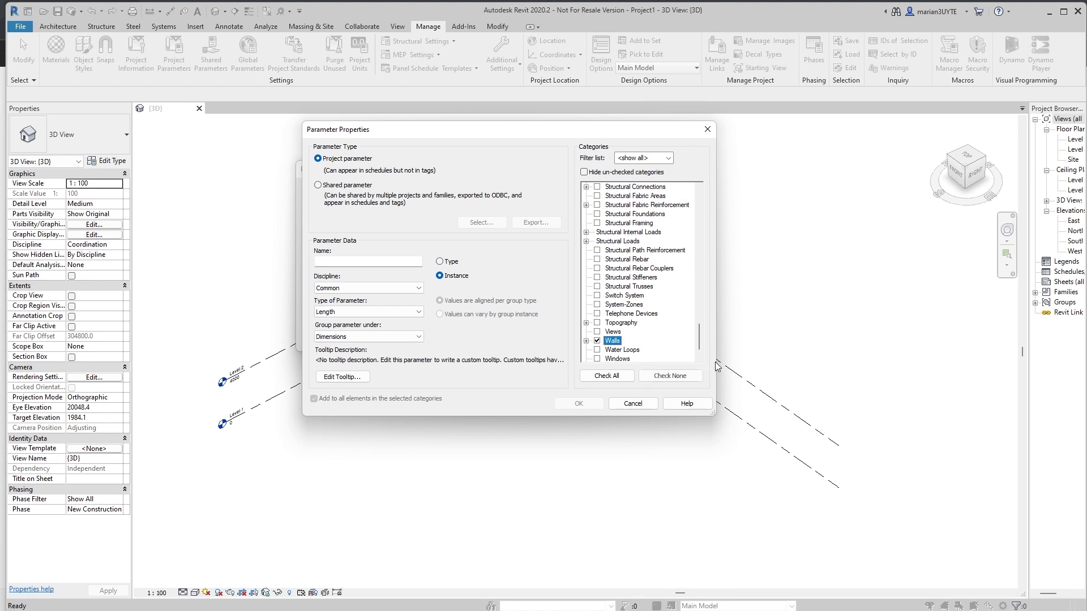
key(f)
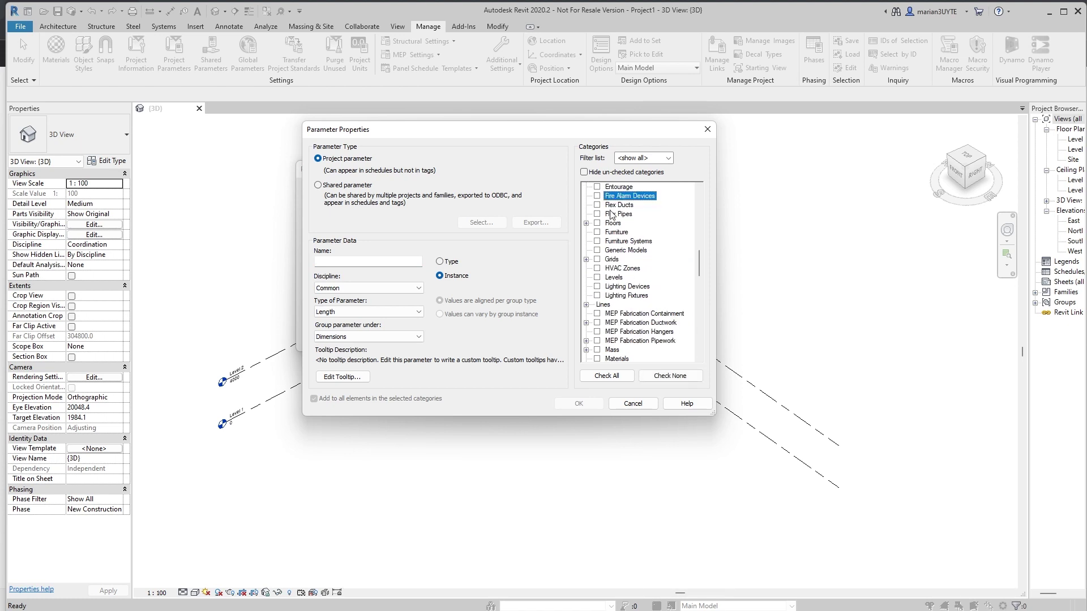
click(597, 223)
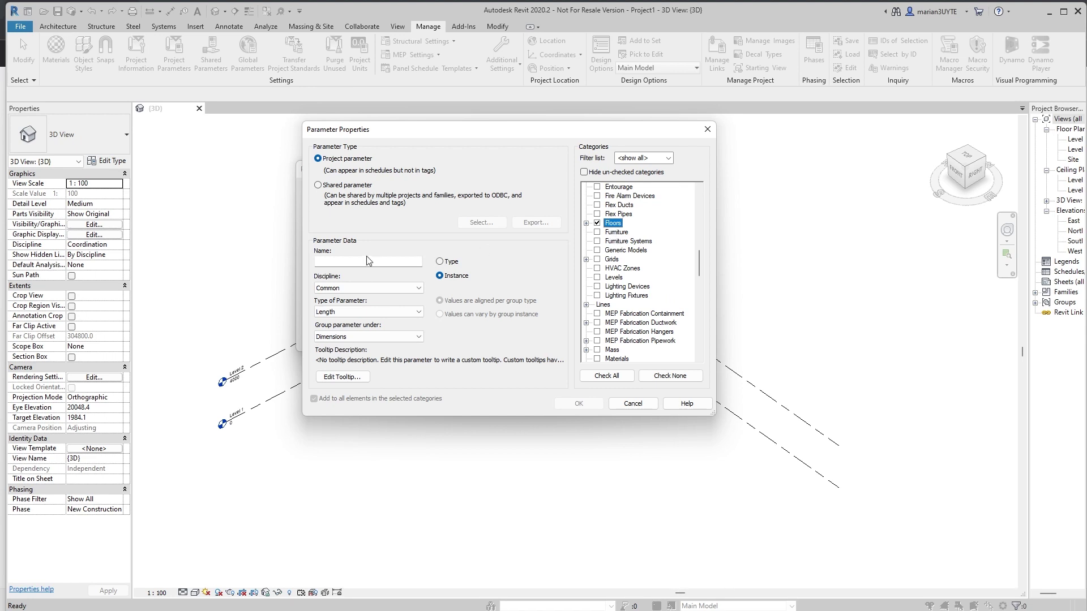
- Close Parameter Properties, discarding the new parameter without saving
scroll(625, 229, down, 1)
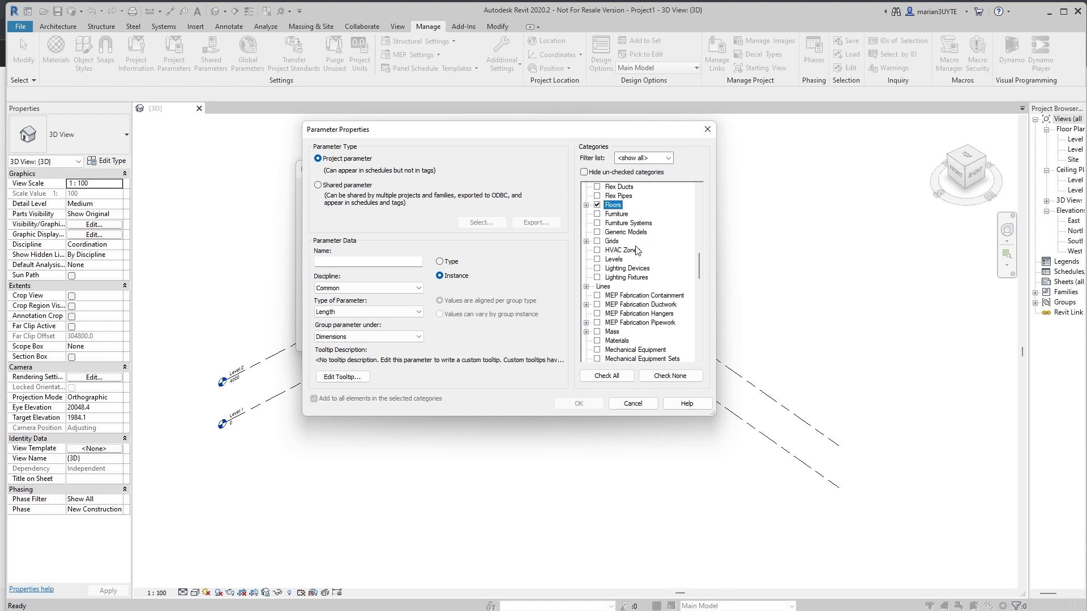
click(337, 261)
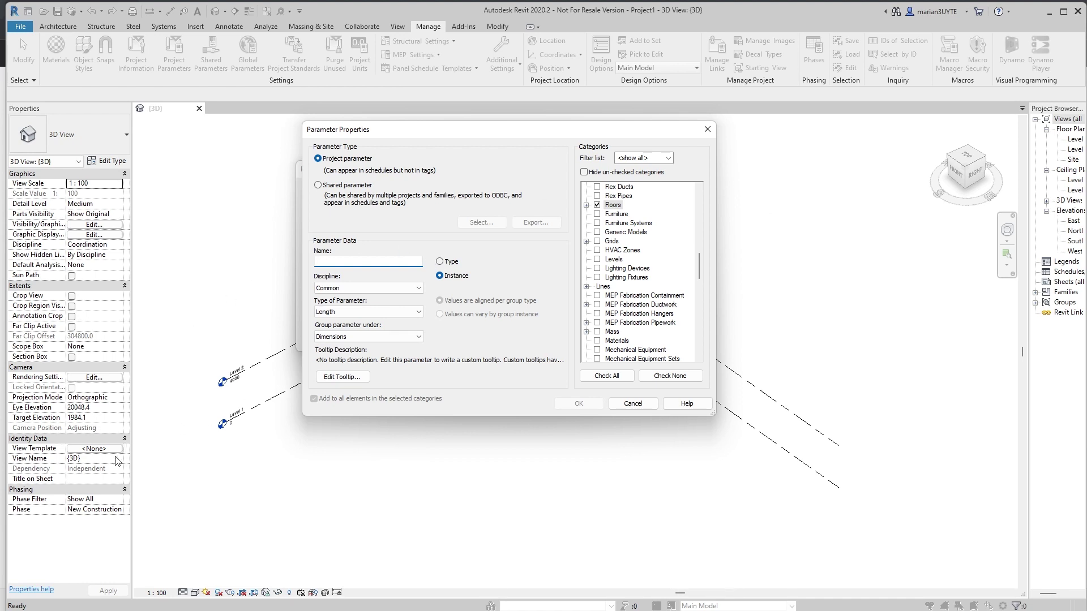
click(711, 135)
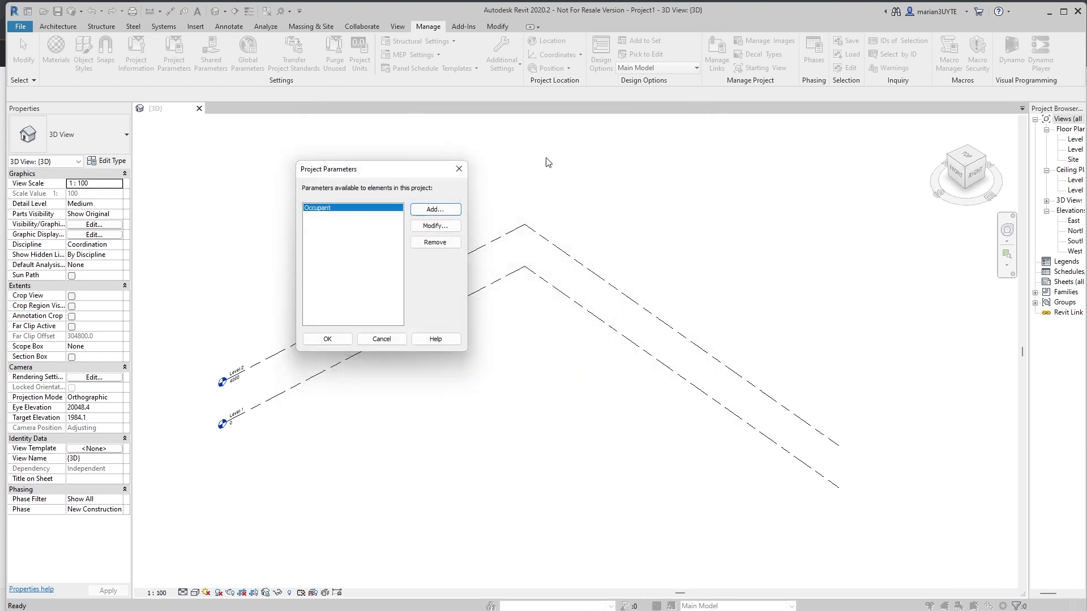
- Draw a 13900-long Generic - 200mm wall on Level 1 using the WA command
click(459, 169)
key(w)
key(a)
click(408, 388)
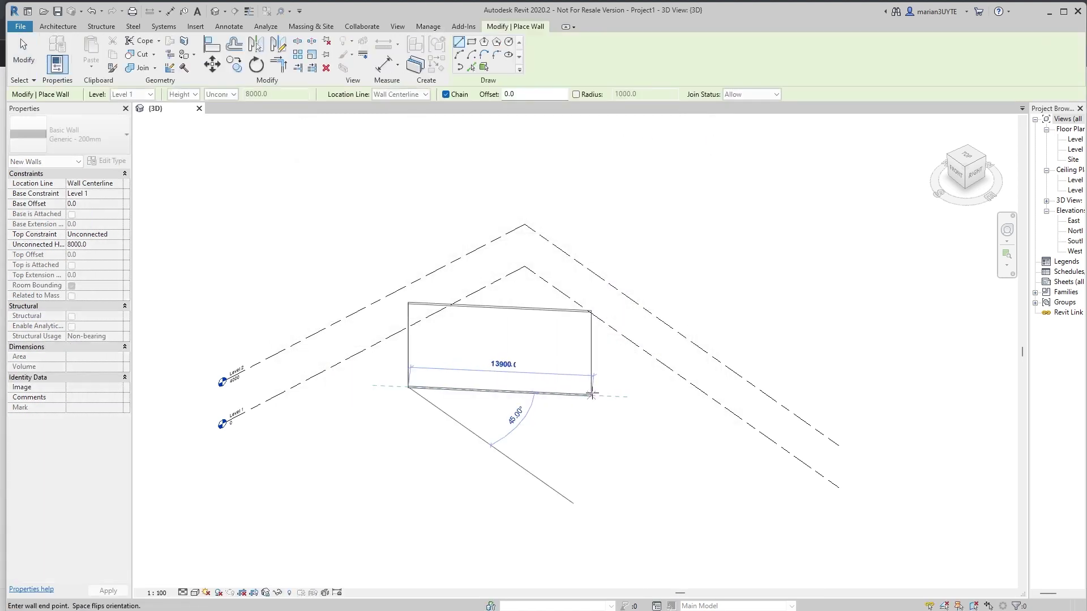
click(591, 394)
key(Escape)
key(Escape)
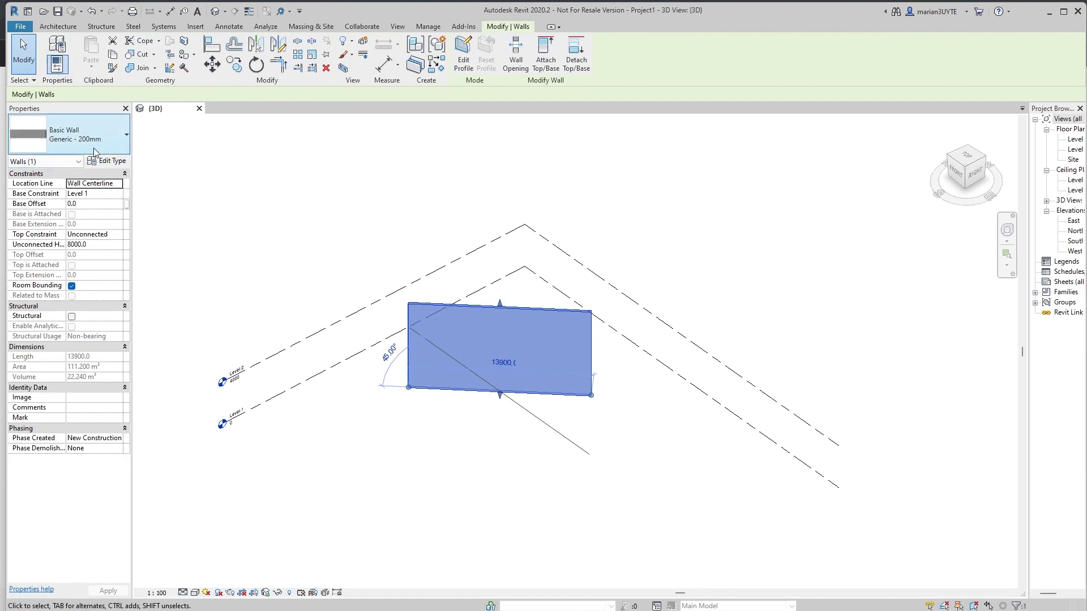
- Check the wall's type properties, then clear the wall selection
click(108, 161)
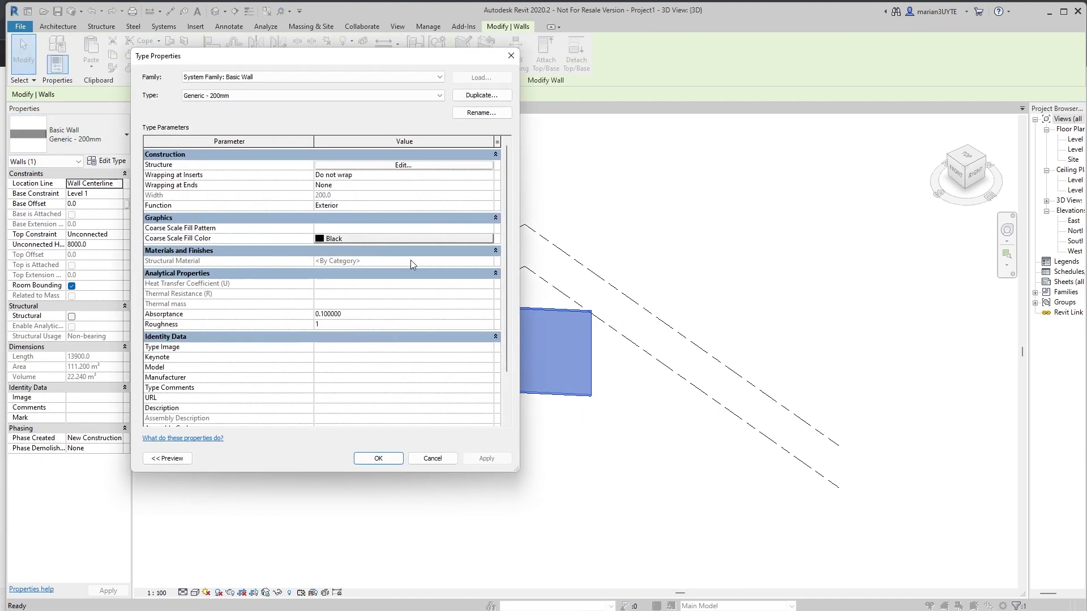
click(511, 57)
click(357, 153)
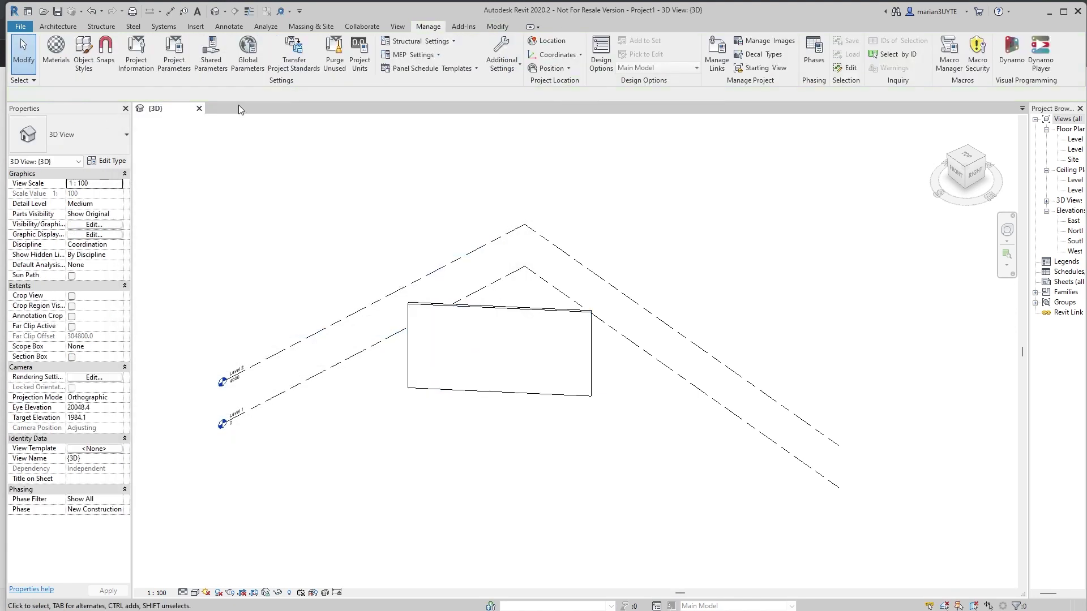
- Start a new project parameter, keeping Length as type and Dimensions as grouping
click(177, 59)
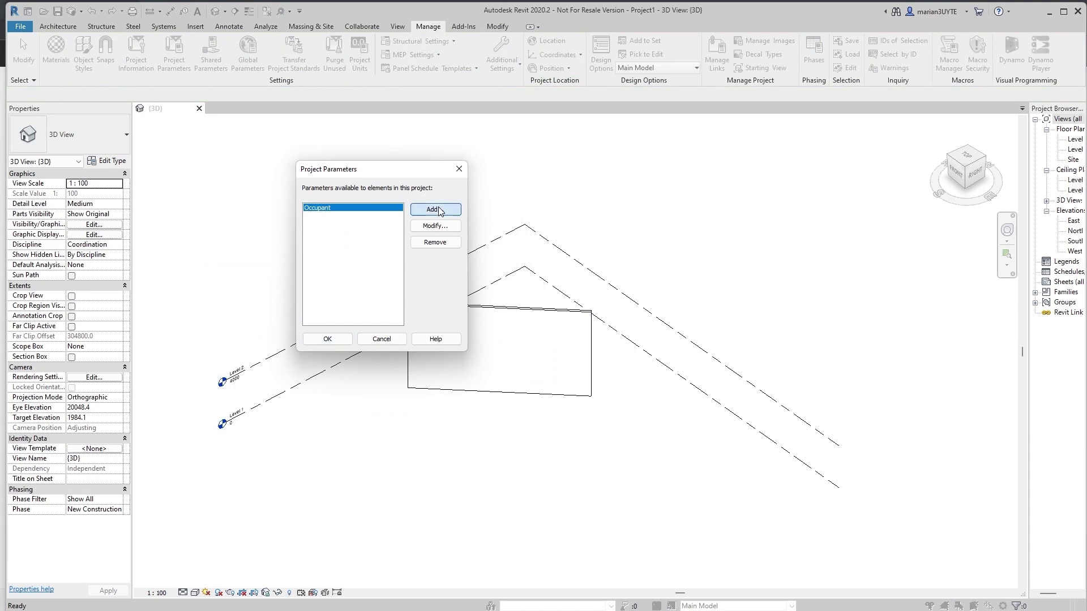
click(634, 213)
click(392, 311)
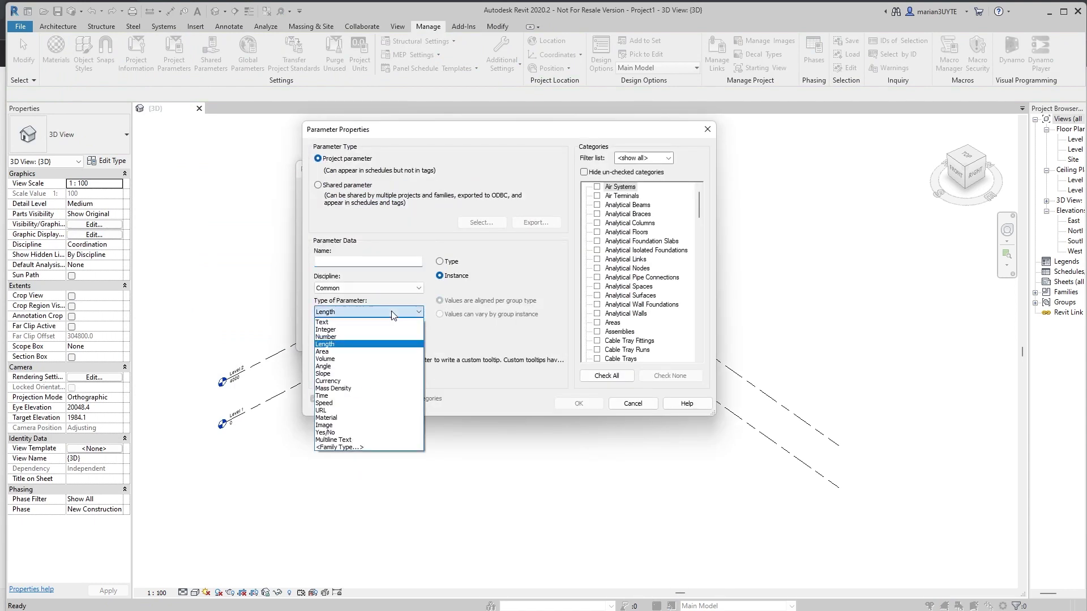
click(392, 310)
click(386, 339)
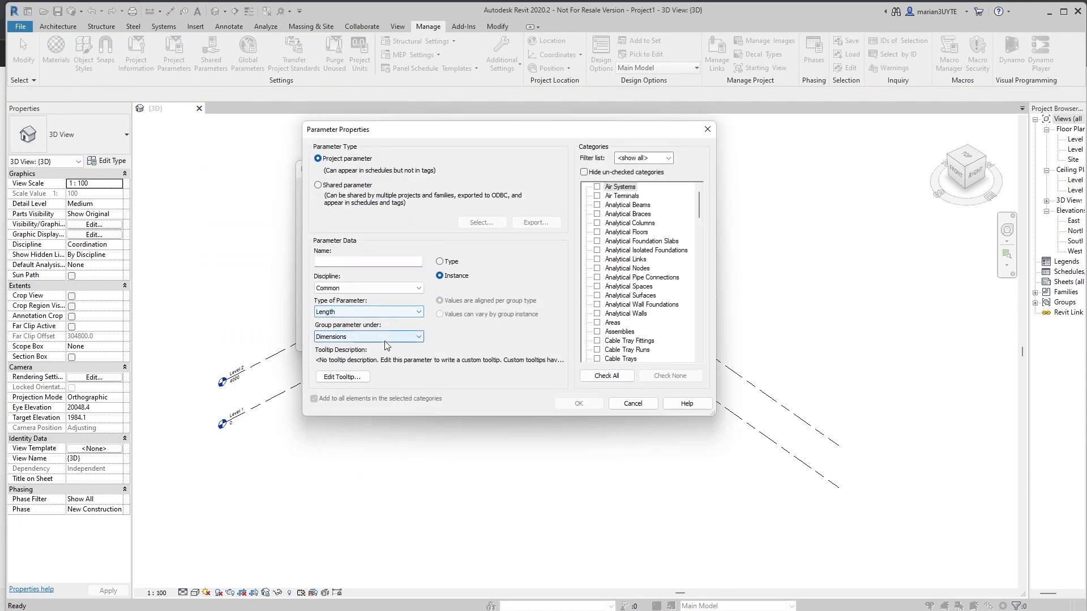
click(387, 345)
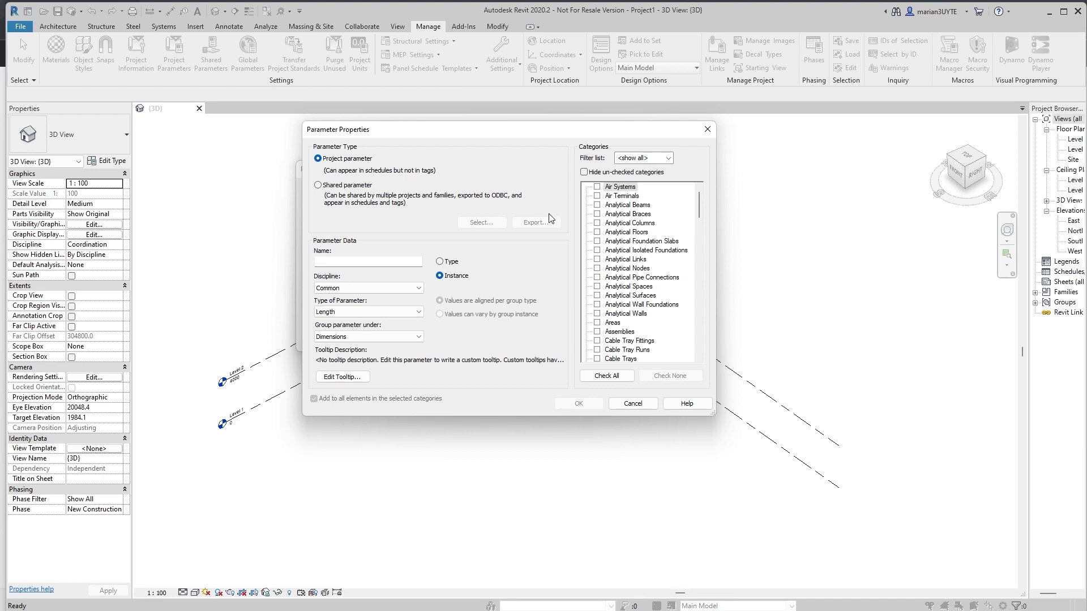
- Cancel the new parameter and switch to the Revit API 2020 docs in Chrome
drag(487, 134, 600, 144)
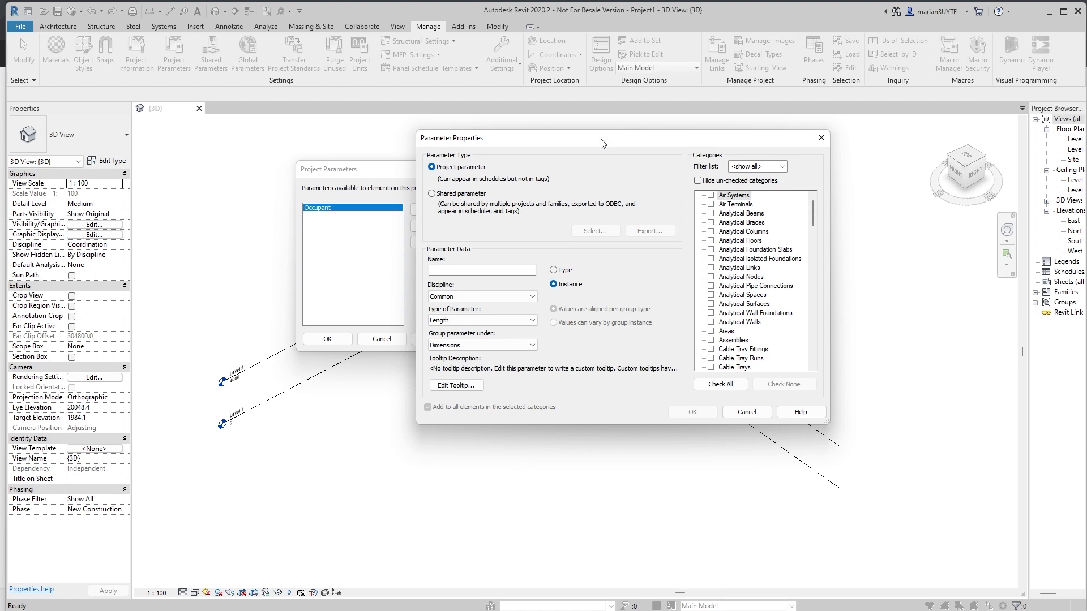
drag(600, 143, 518, 163)
click(742, 160)
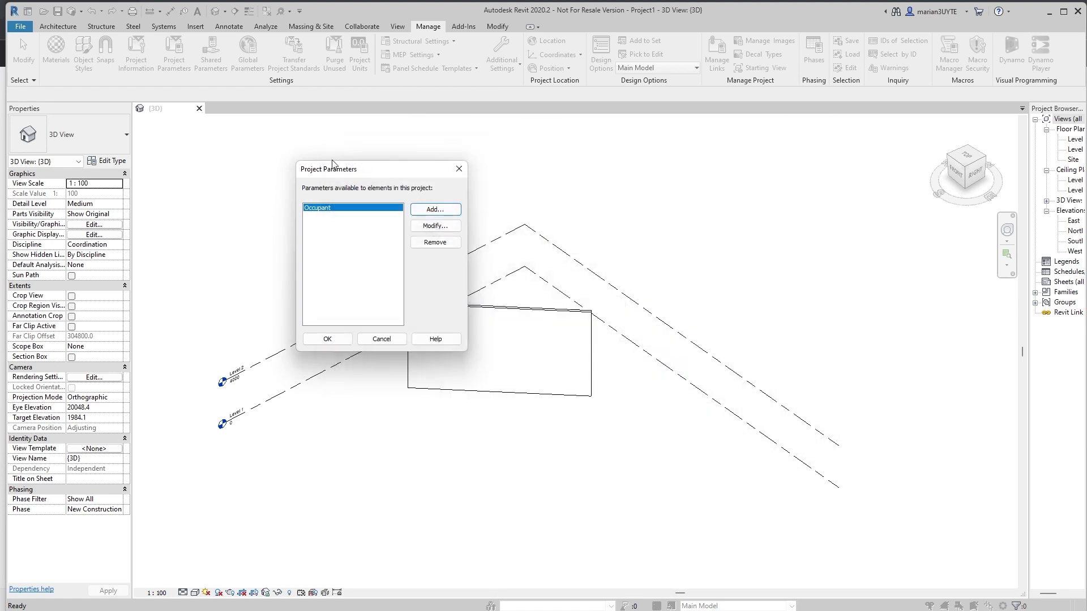
drag(341, 176, 208, 136)
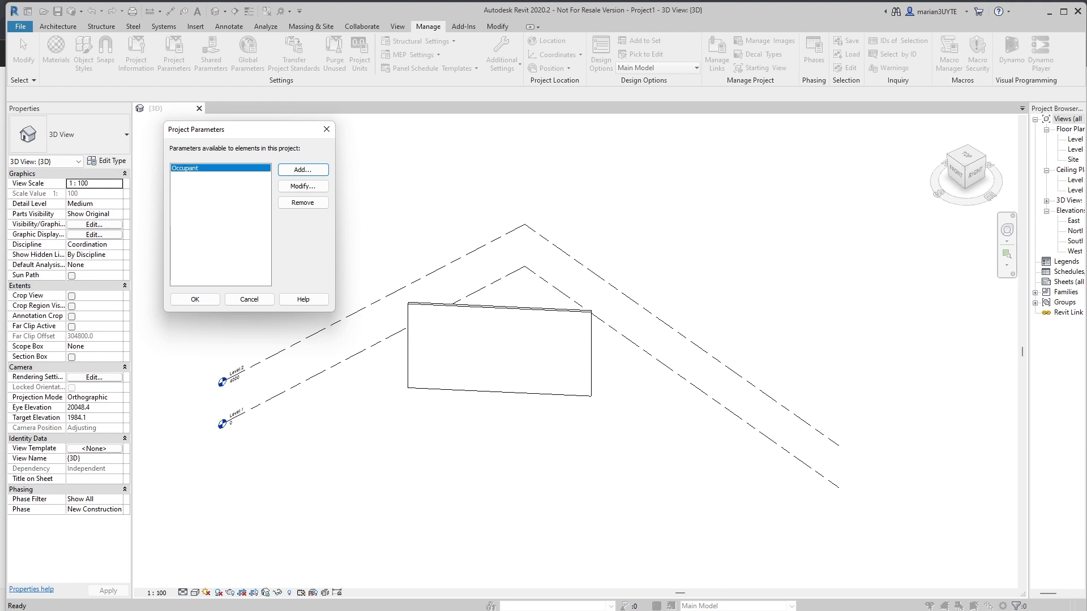
key(Return)
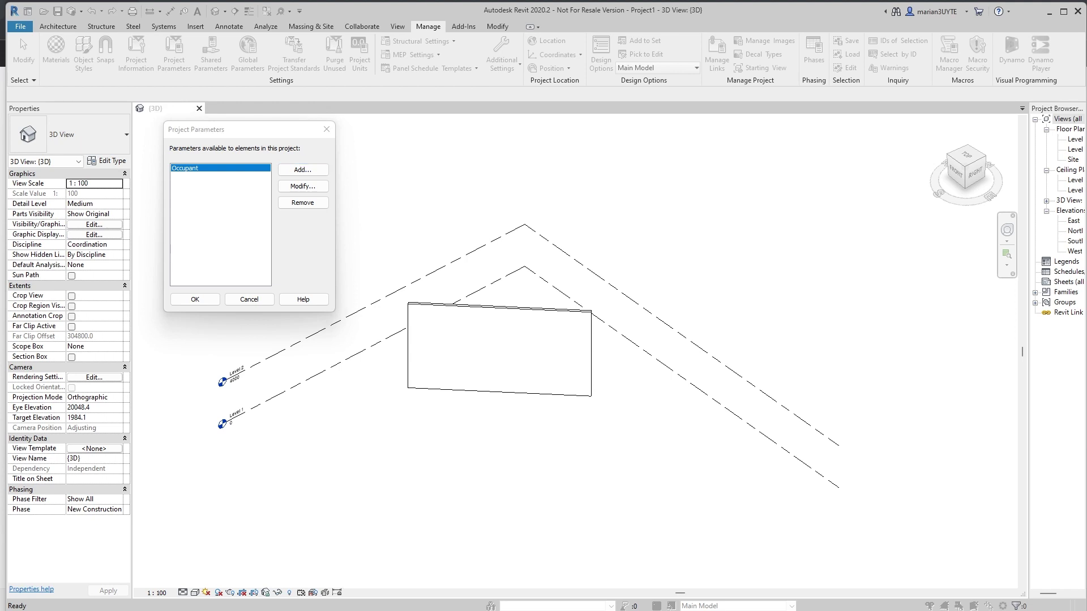
key(alt+Tab)
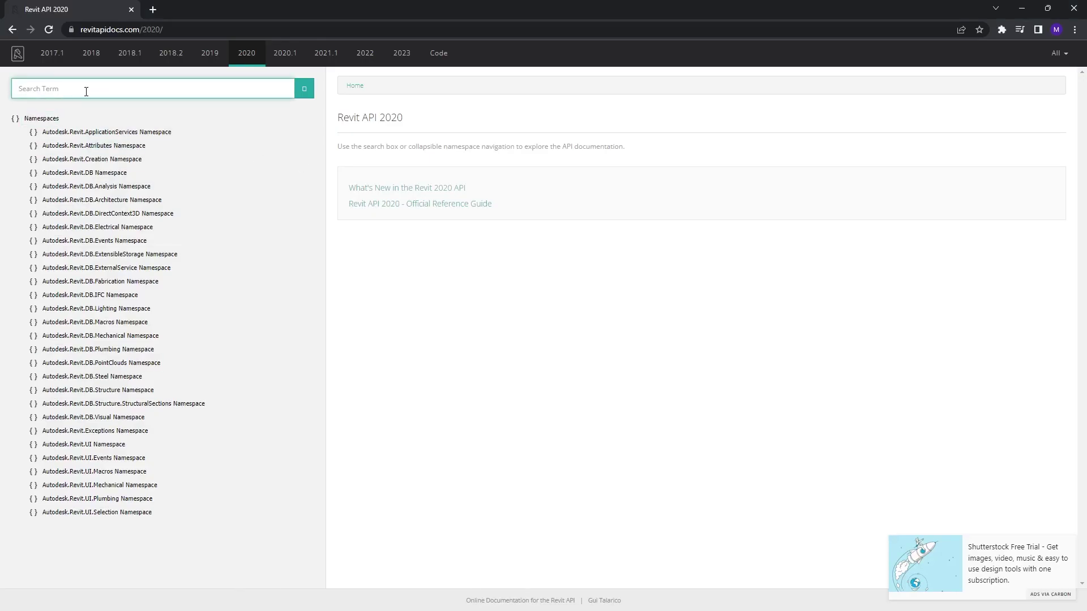
- Search 'Document class' and open the Document Properties page
text(Document class)
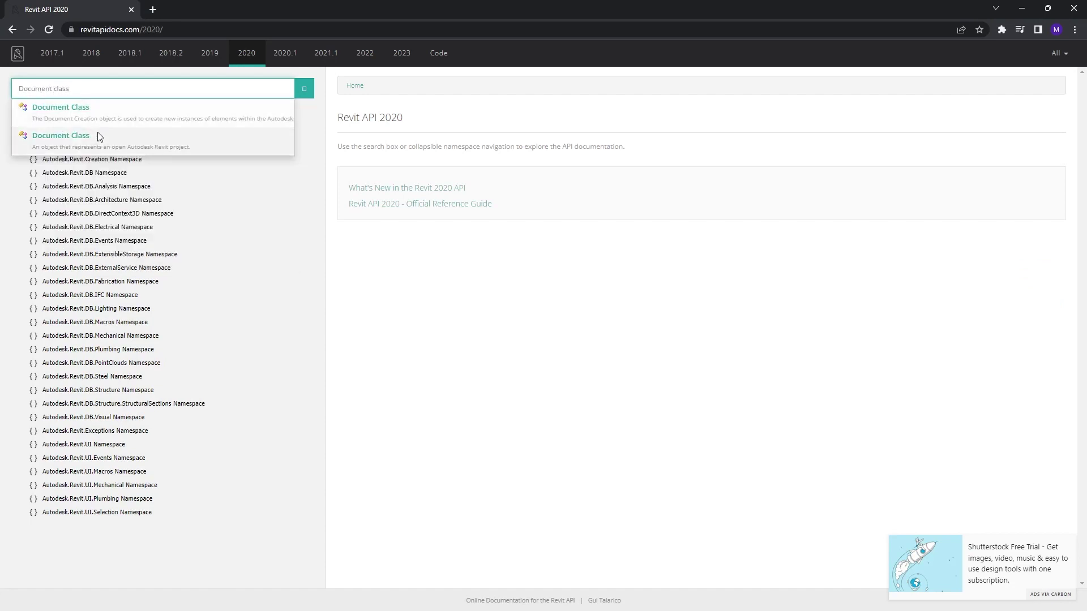
click(101, 141)
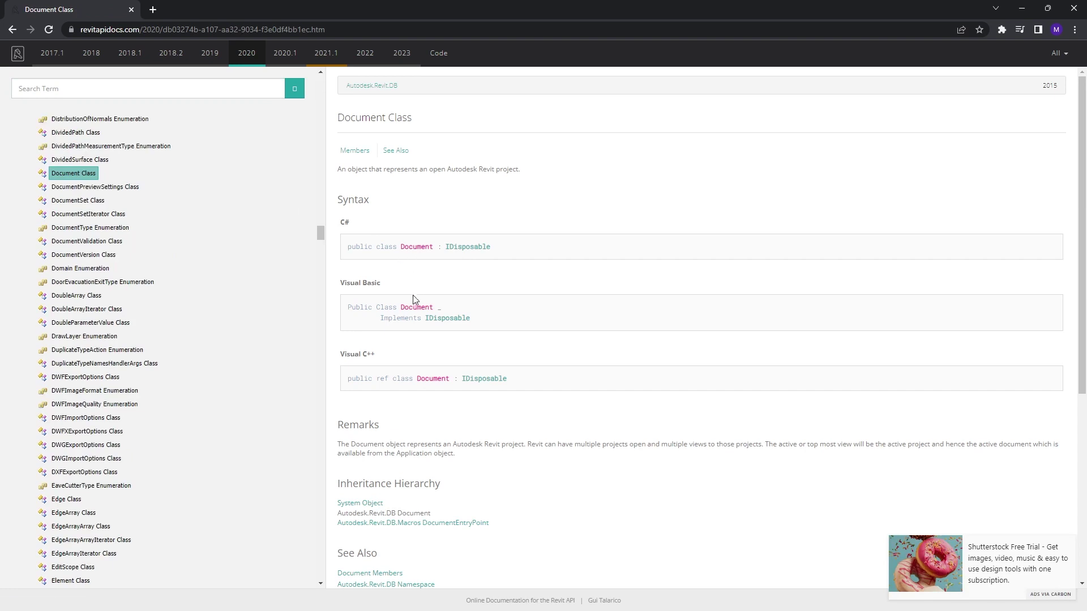
click(73, 176)
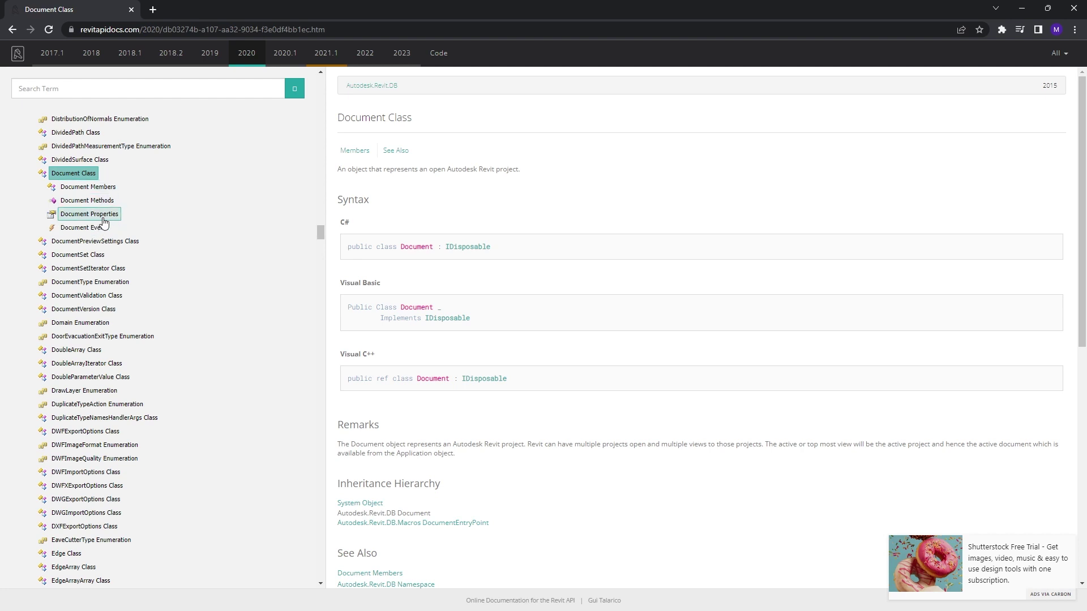
click(103, 216)
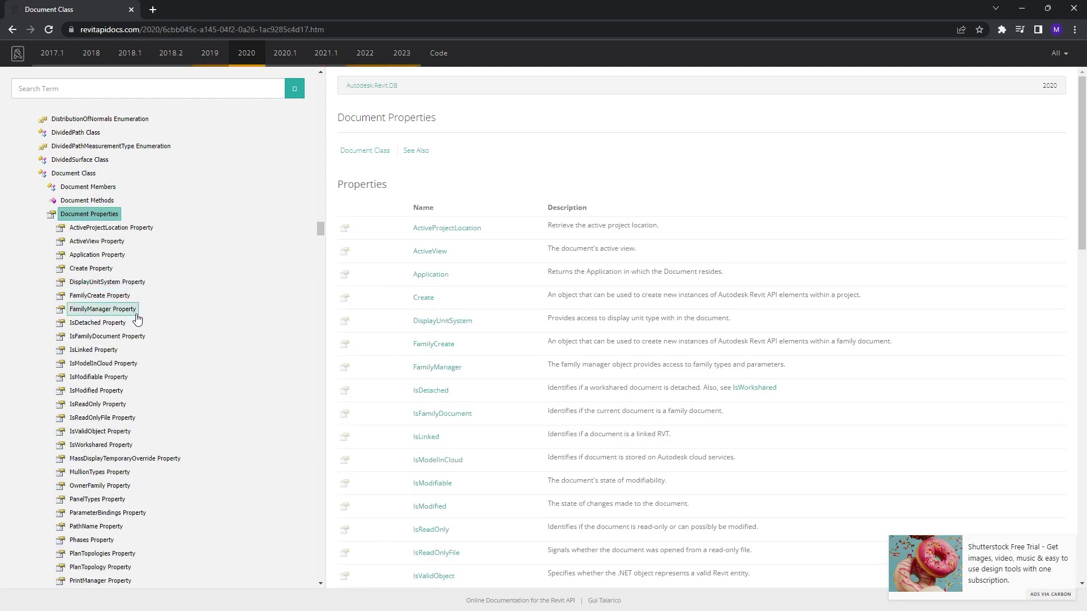
- Open the ParameterBindings Property page and bring up link options for BindingMap
scroll(125, 323, down, 1)
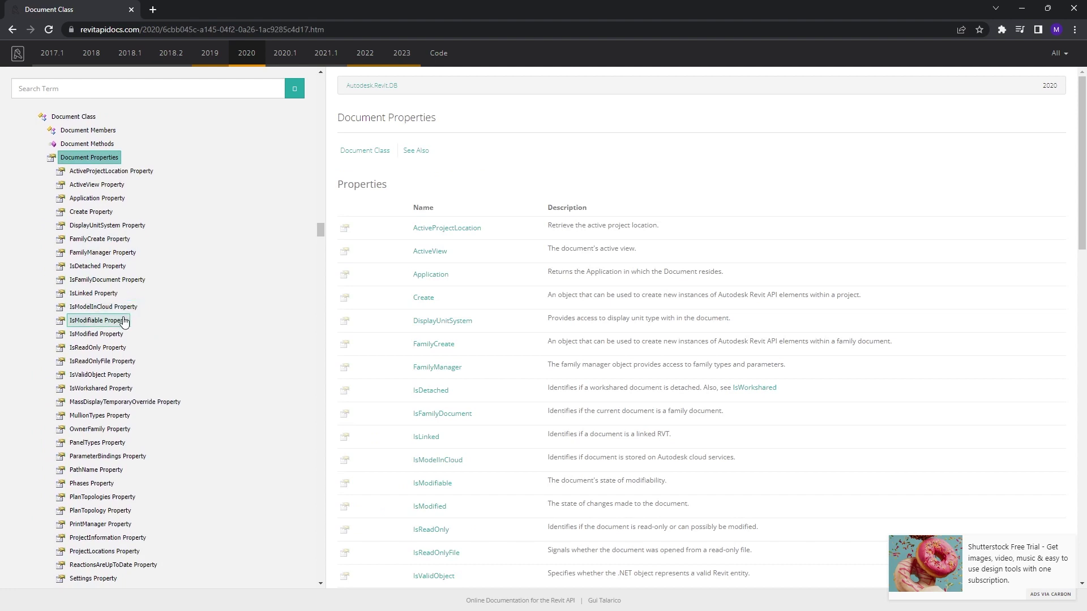
scroll(141, 320, down, 1)
scroll(138, 318, down, 3)
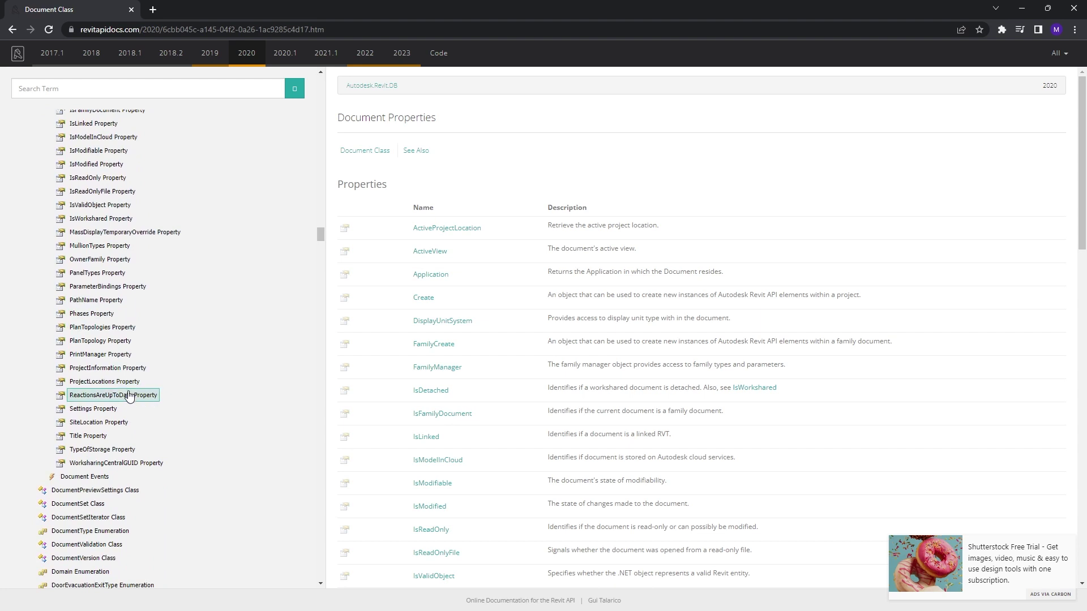
click(108, 287)
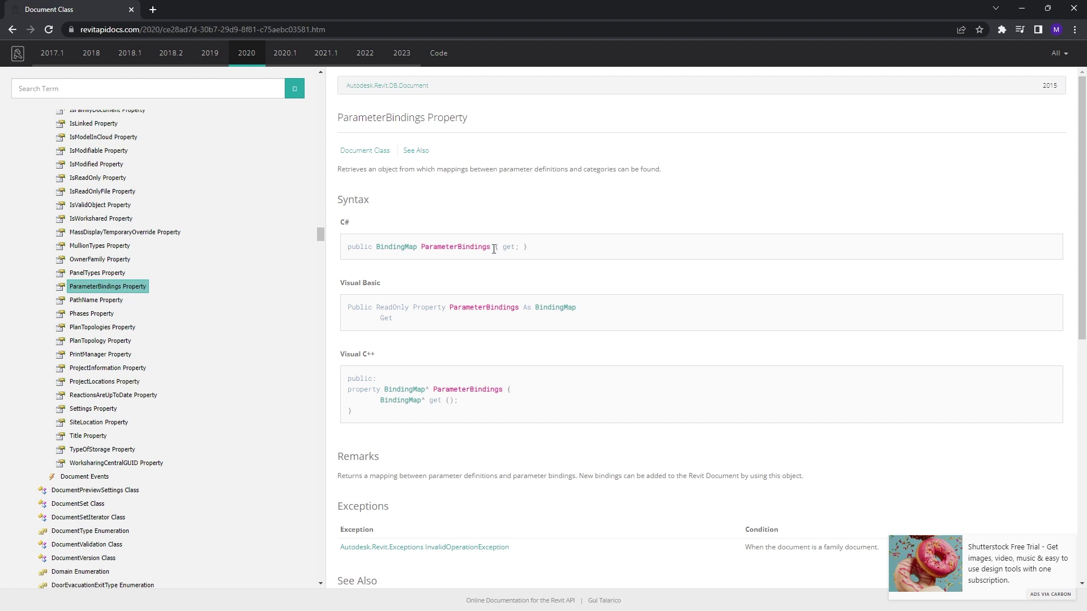
drag(495, 247, 421, 247)
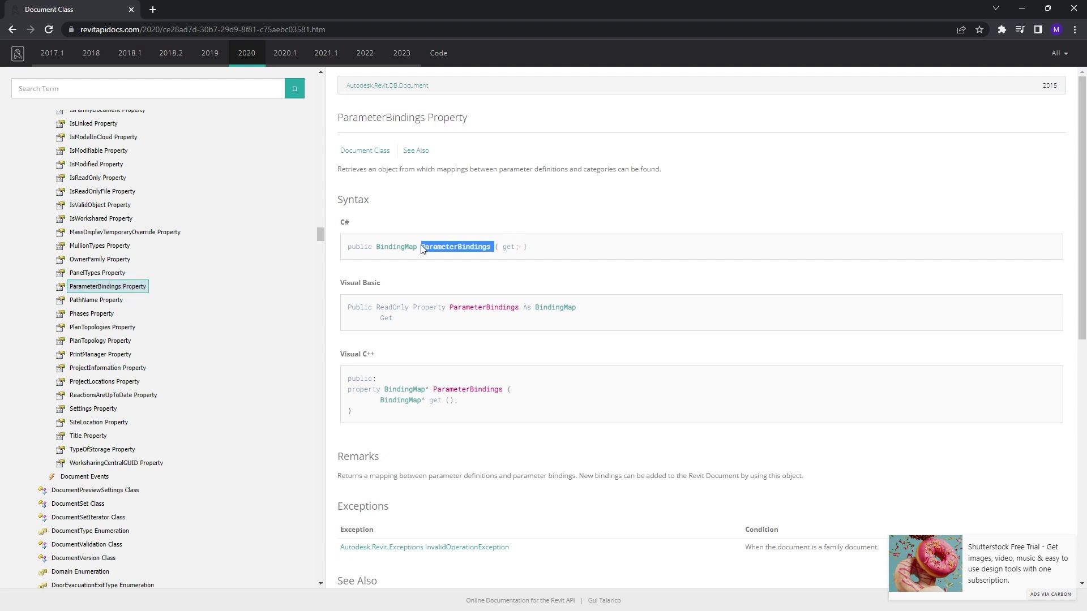
click(521, 223)
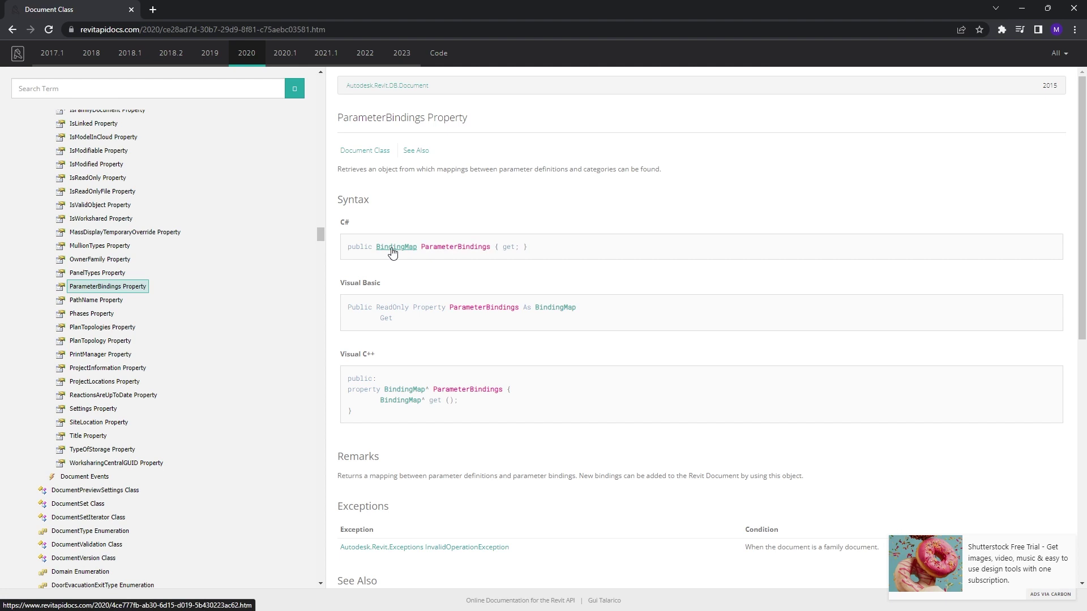
right_click(393, 253)
- Open the BindingMap Class page in a new tab and read its description
click(413, 256)
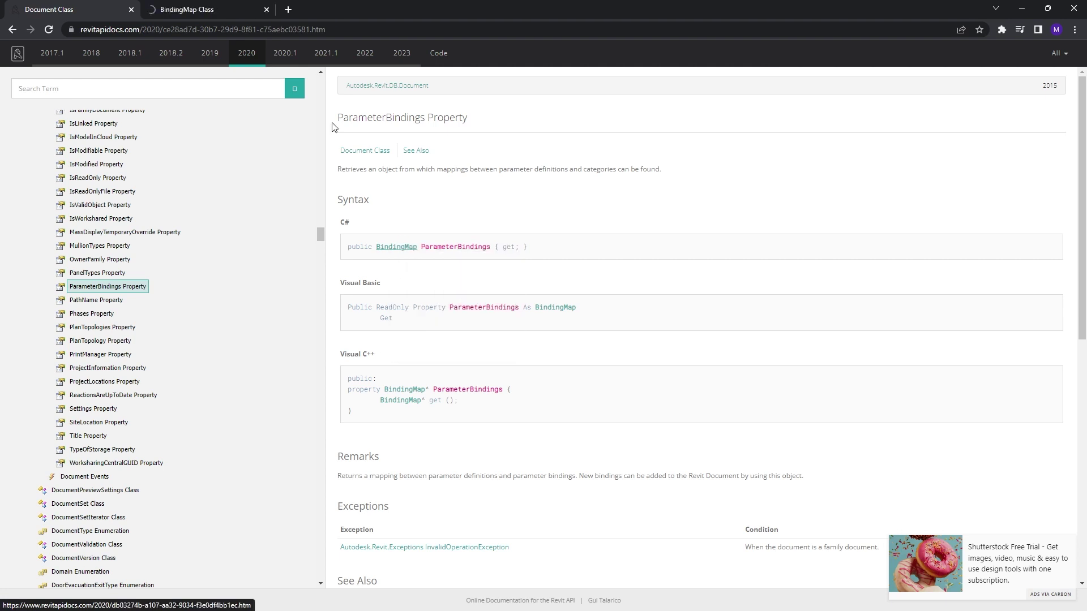
click(194, 9)
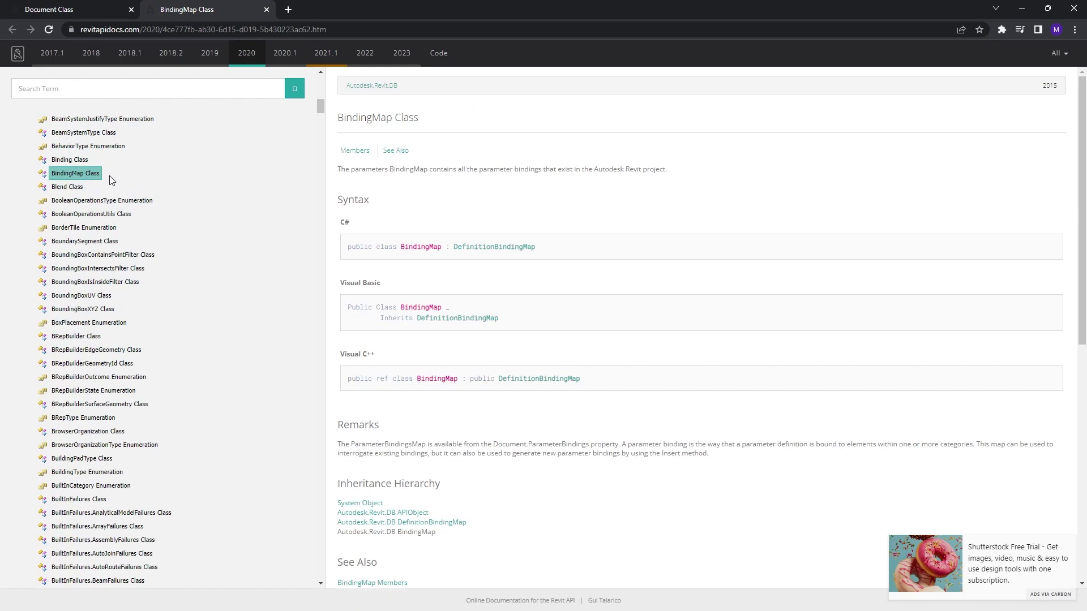
click(338, 172)
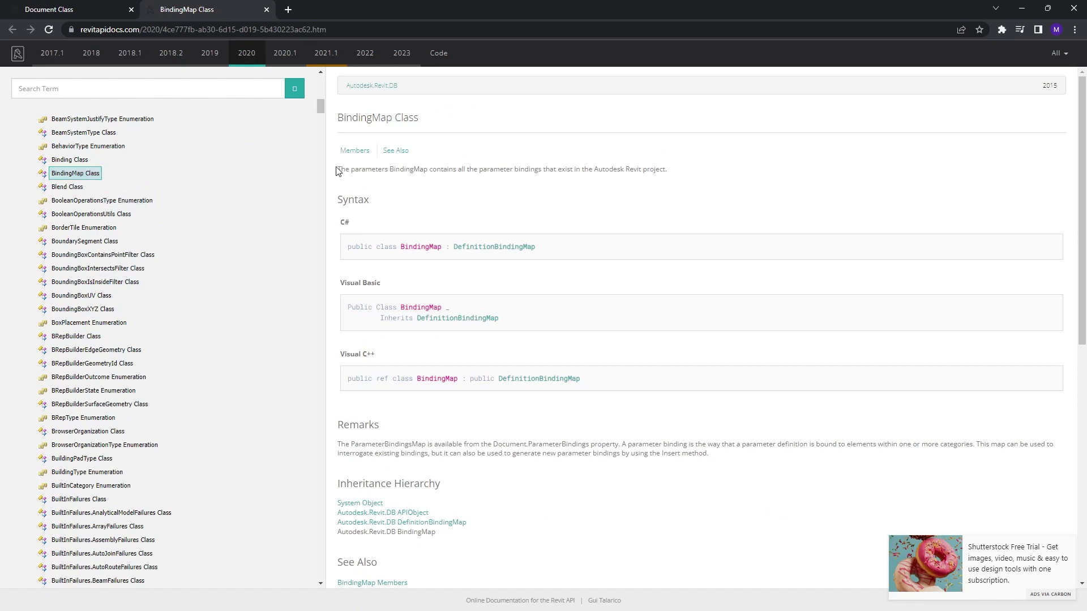
drag(338, 172, 682, 170)
click(655, 202)
drag(389, 169, 433, 169)
click(575, 216)
- Open the BindingMap Insert Method page listing its overloads, then return to Revit
click(91, 173)
click(104, 214)
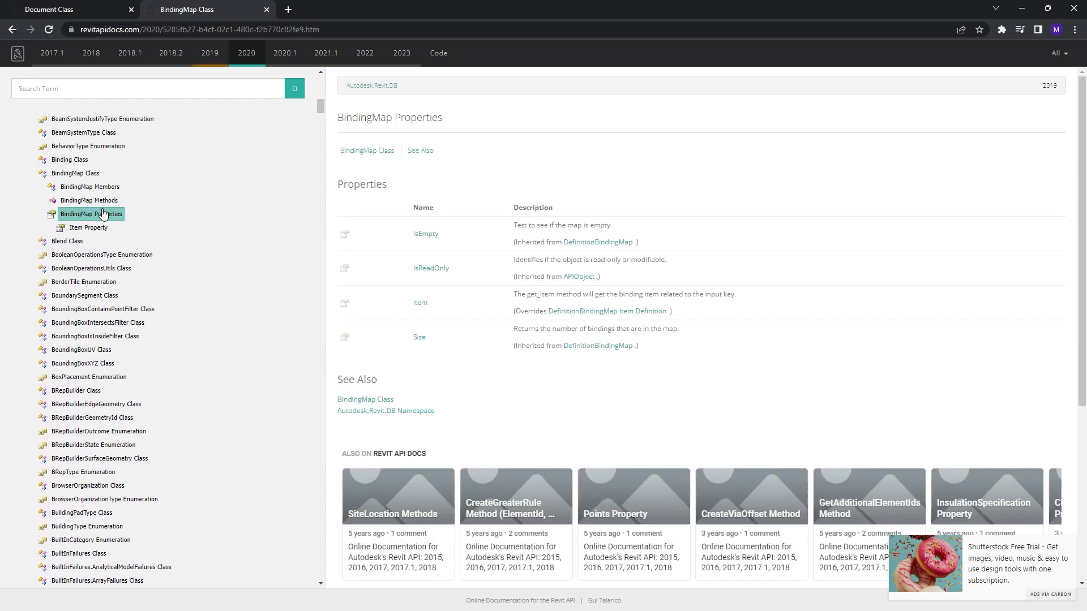
click(89, 200)
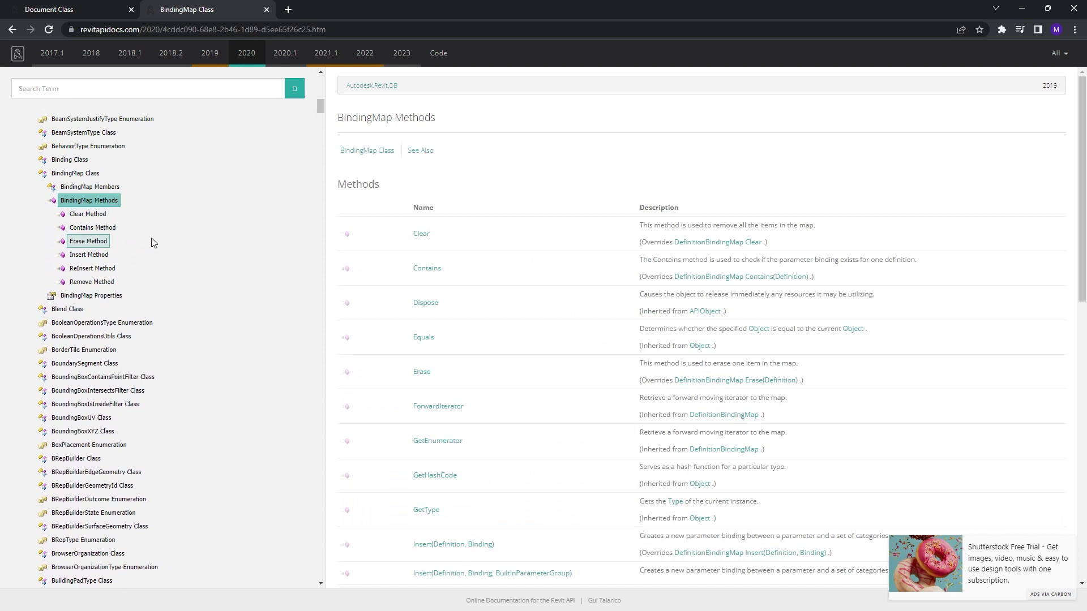
click(101, 255)
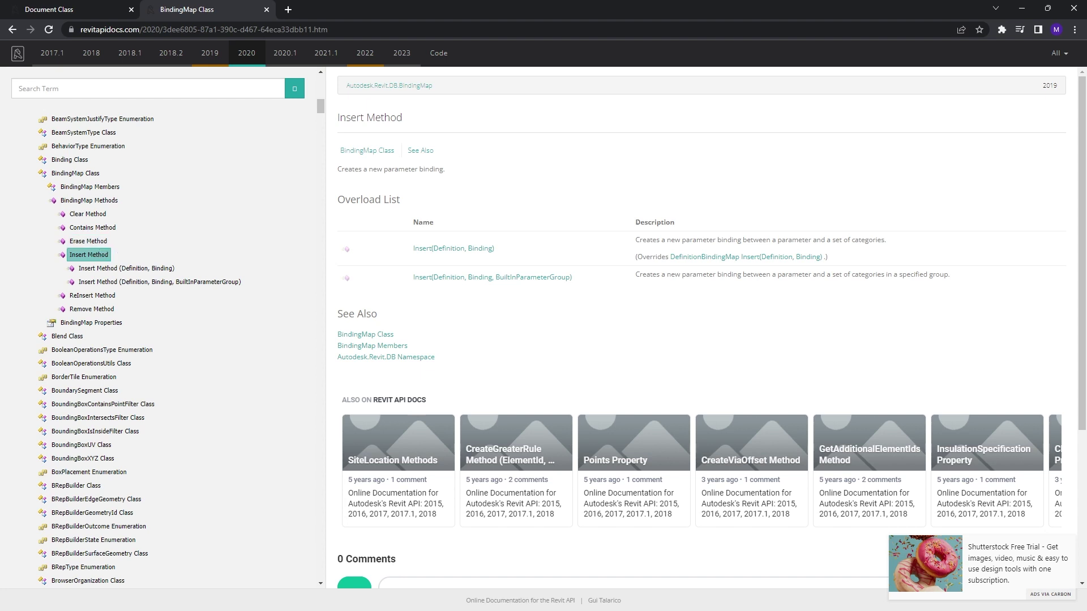
key(alt+Tab)
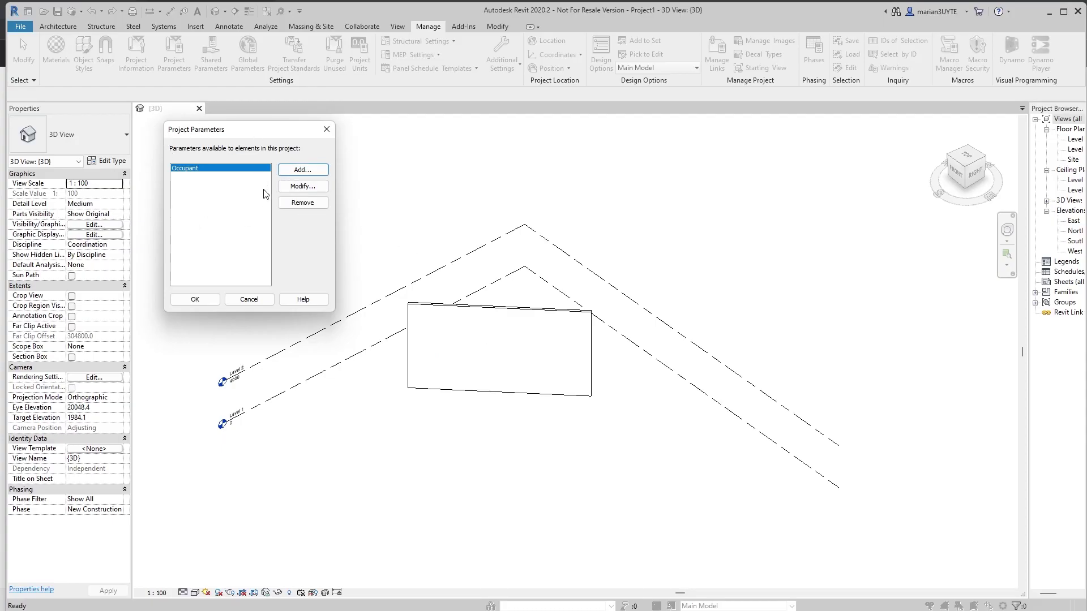
- Return to the browser and open the Insert (Definition, Binding) overload page
click(303, 170)
key(alt+Tab)
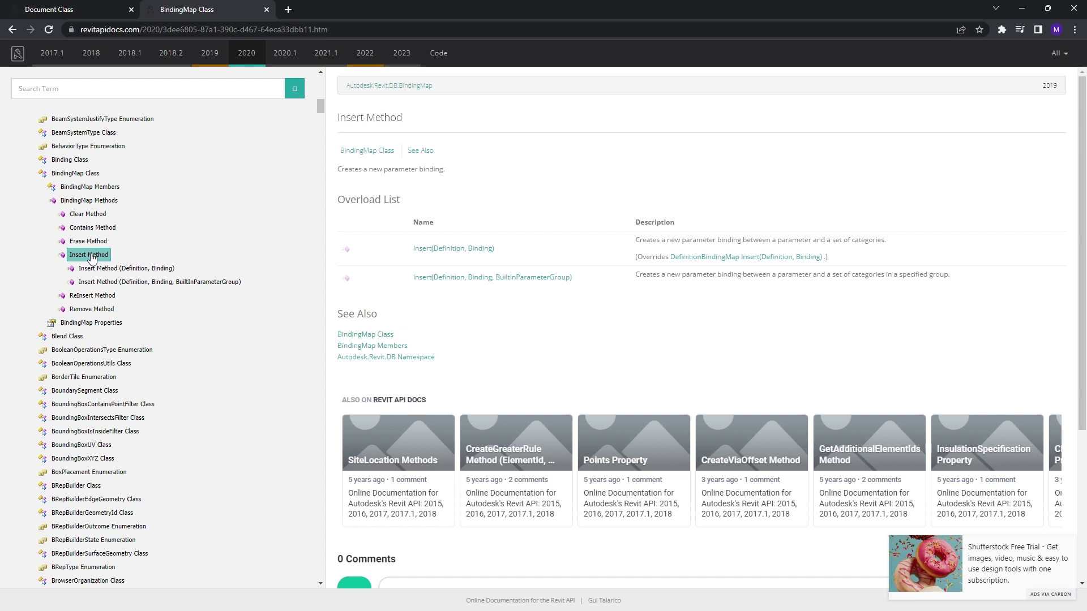
click(148, 268)
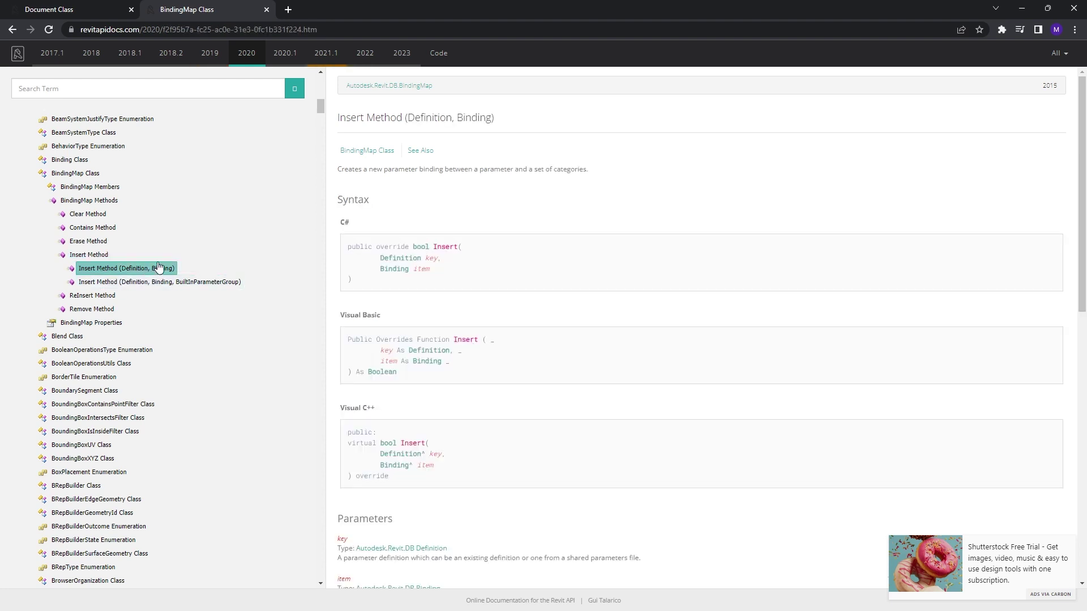
- Open the Insert (Definition, Binding, BuiltInParameterGroup) overload and highlight its key, item and parameterGroup parameters
click(130, 282)
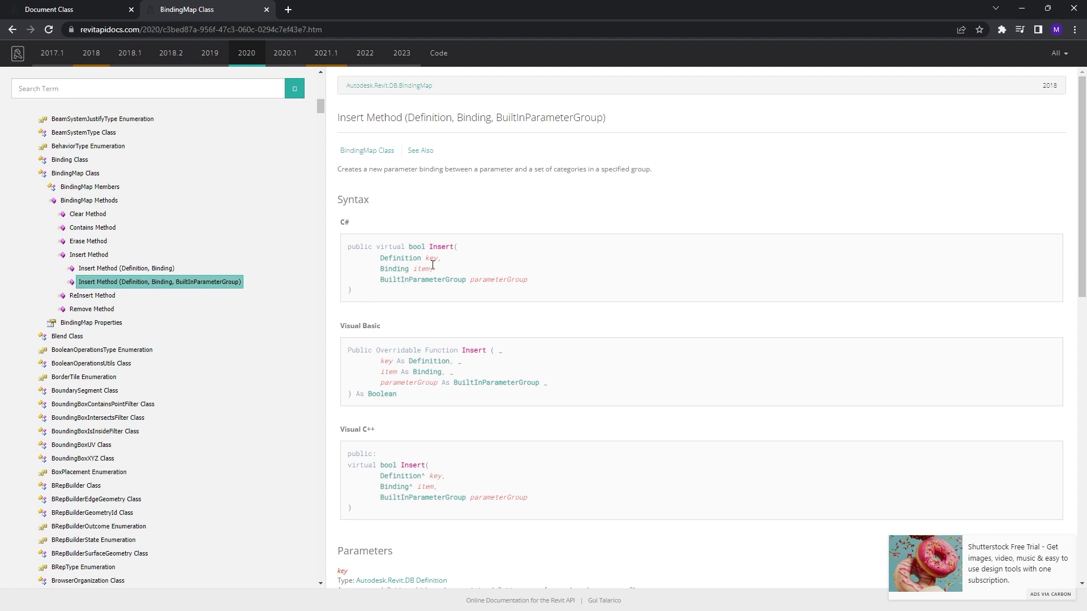
drag(441, 259, 382, 259)
click(489, 266)
drag(467, 266, 381, 269)
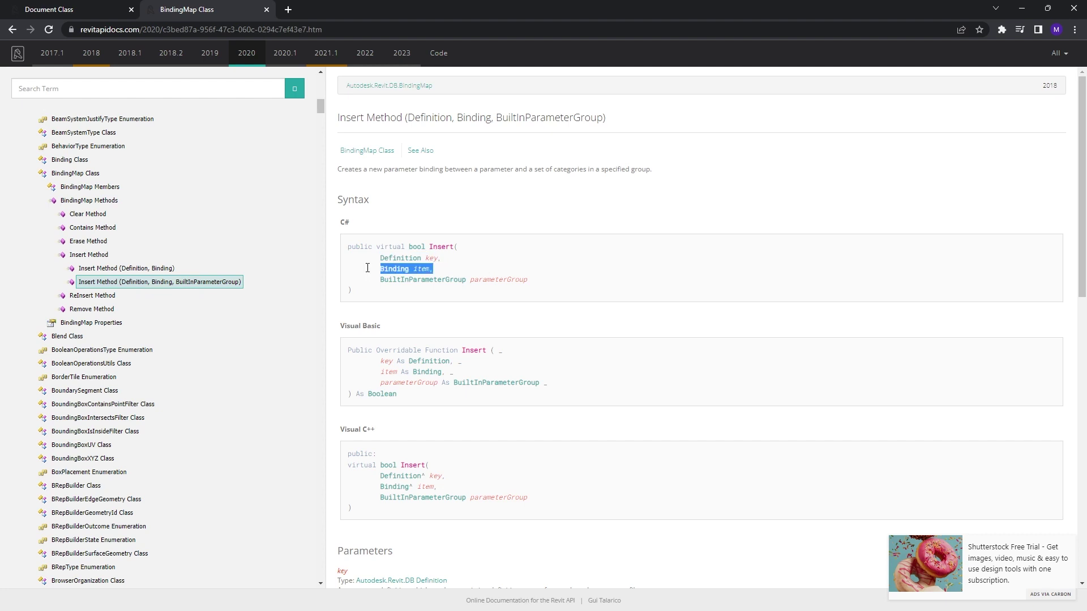
click(559, 269)
drag(550, 281, 381, 281)
click(567, 282)
drag(443, 258, 381, 258)
click(478, 256)
click(187, 608)
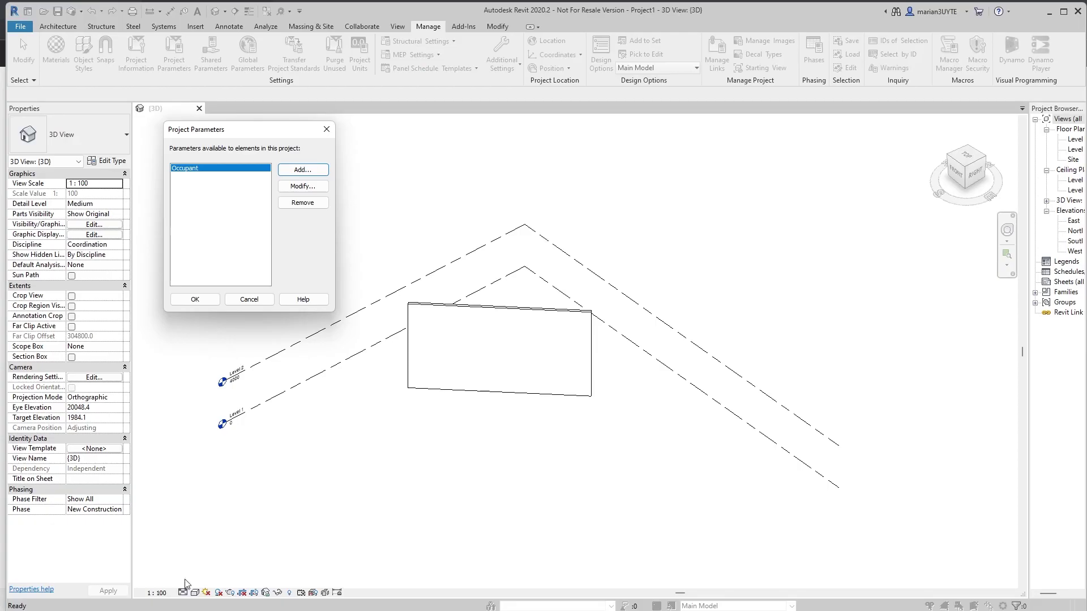
- Close Project Parameters and reposition the 3D view around the wall
click(327, 132)
click(456, 391)
click(437, 461)
middle_drag(436, 461, 484, 448)
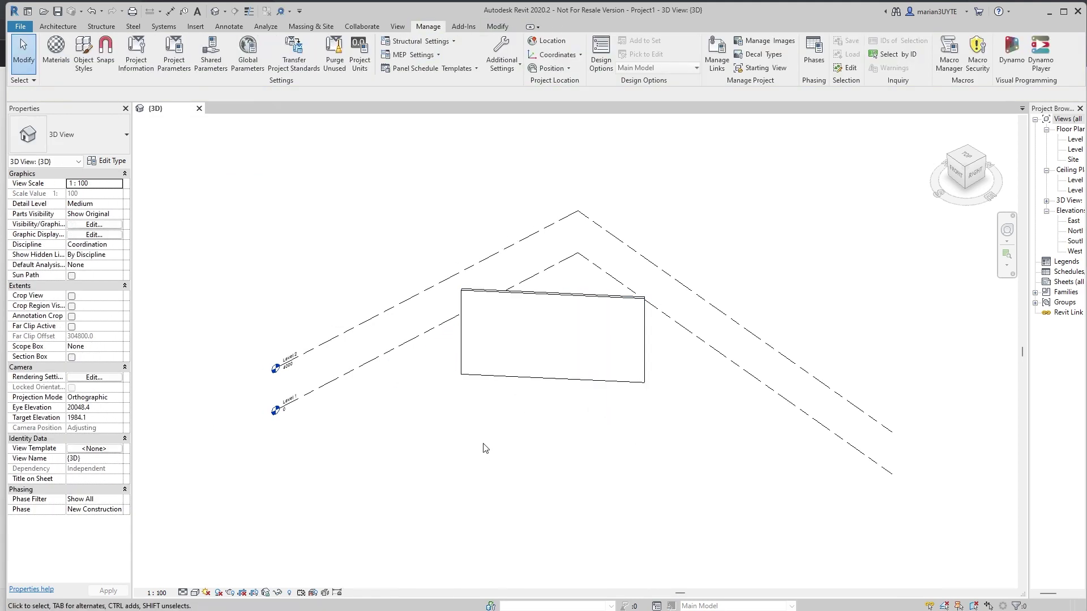
- Sketch a rectangular Generic Floor - 400mm below the wall with the FL command
key(f)
key(l)
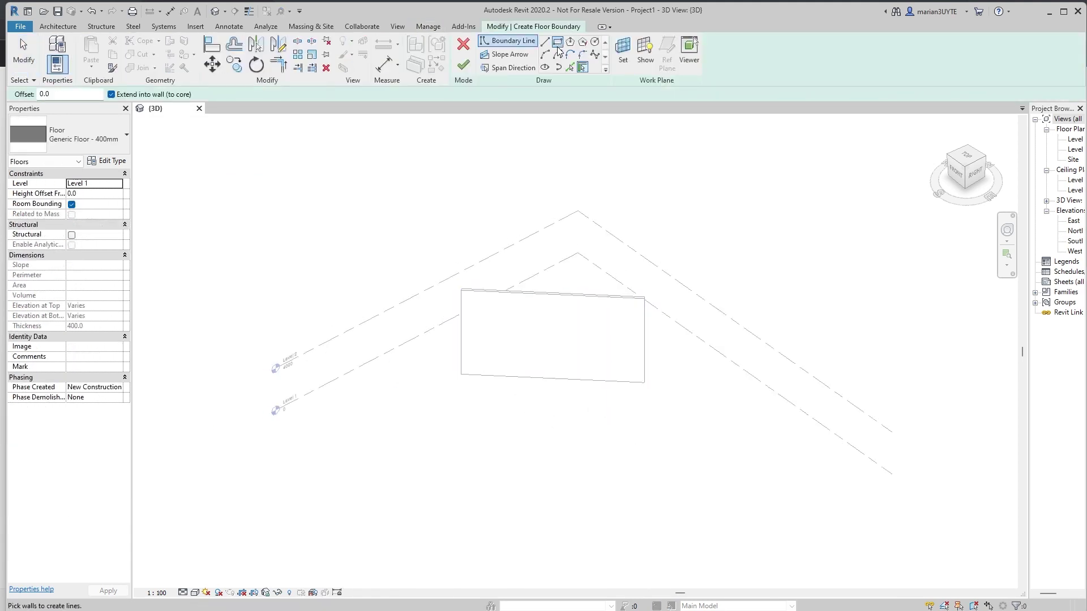
click(558, 41)
click(436, 444)
click(586, 459)
click(463, 64)
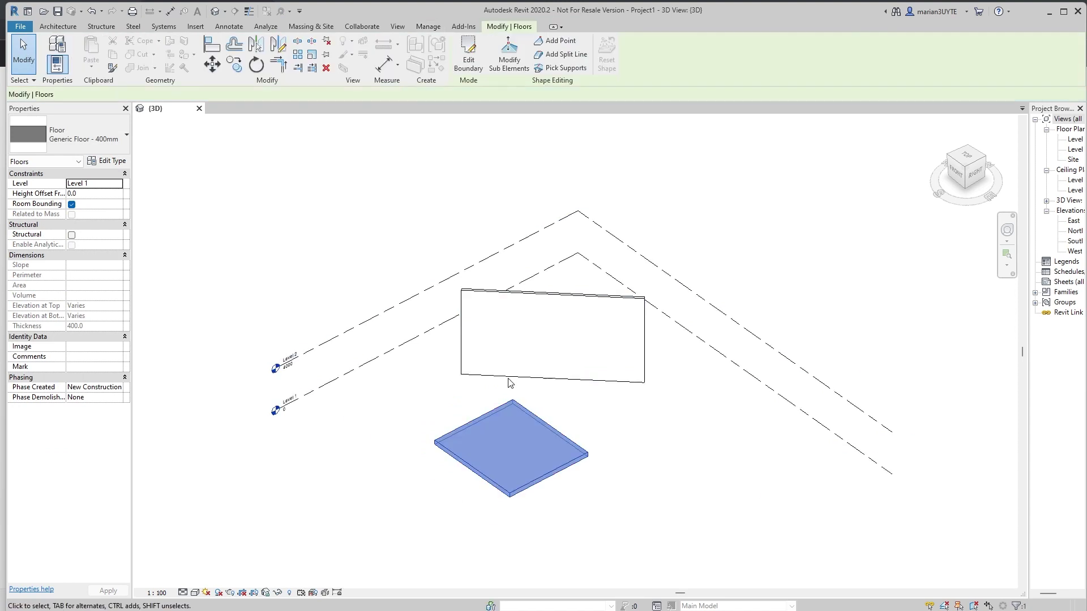
middle_drag(508, 402, 514, 384)
- Snoop the floor with the SC shortcut, then close that lookup window
key(s)
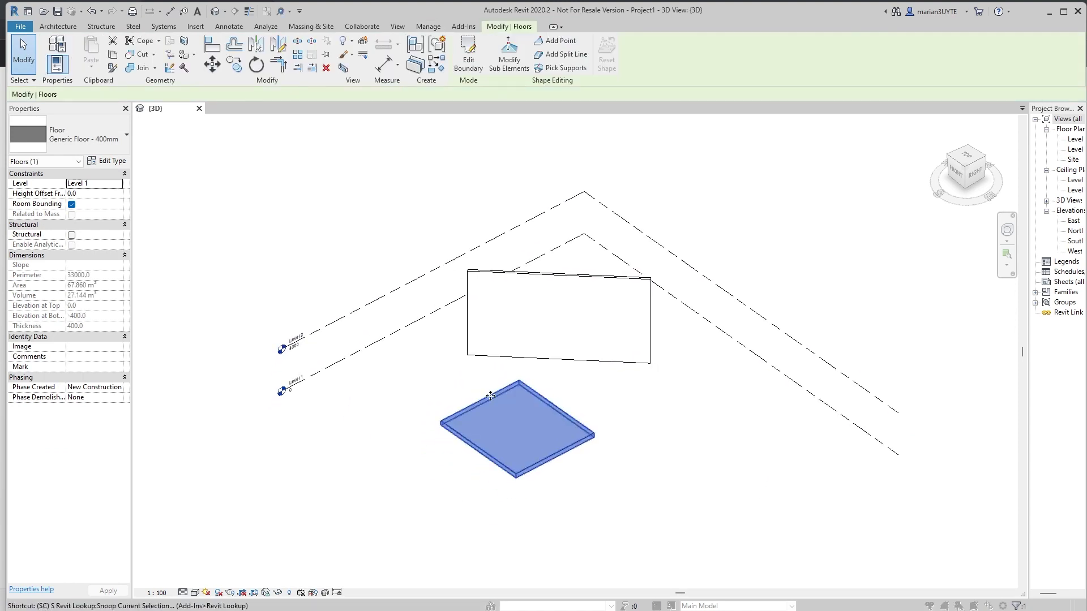
key(c)
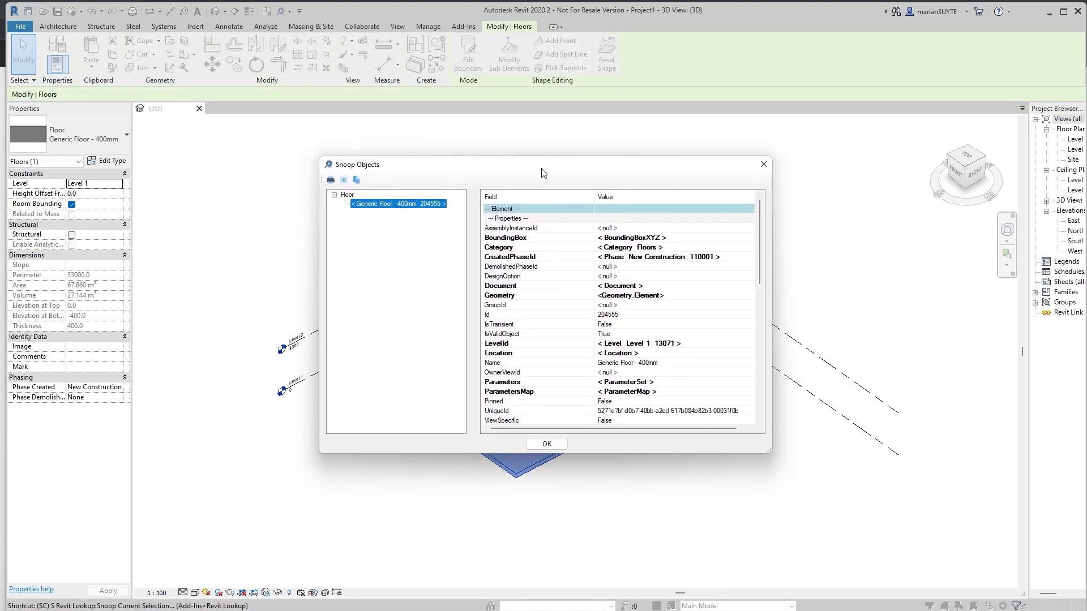
drag(542, 172, 518, 128)
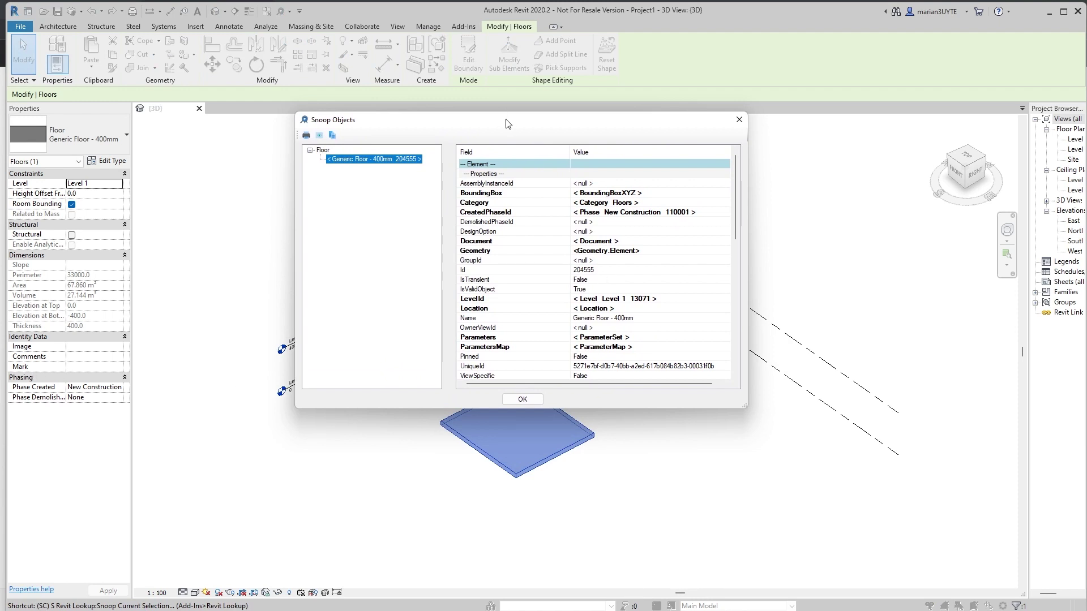
drag(508, 126, 446, 70)
click(677, 64)
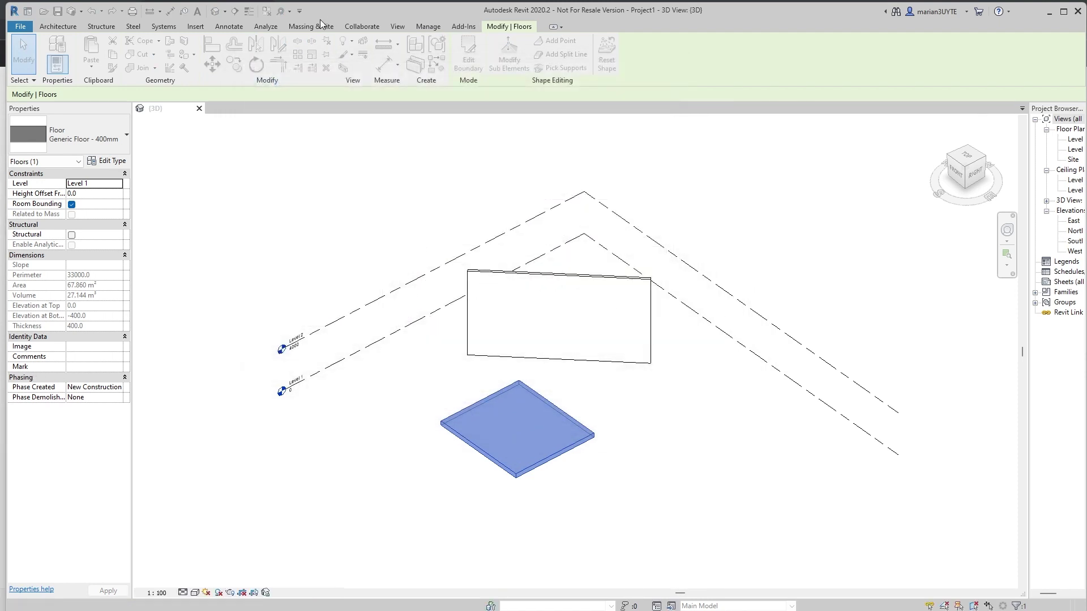
- Snoop the current selection again, enlarge the window and list the floor's parameters
click(287, 12)
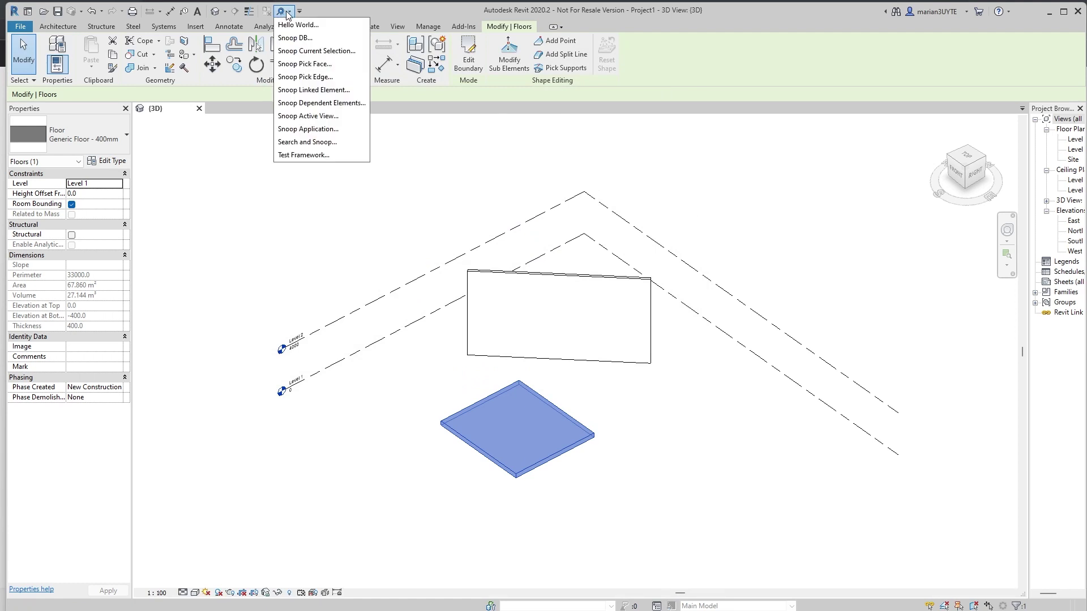
click(317, 51)
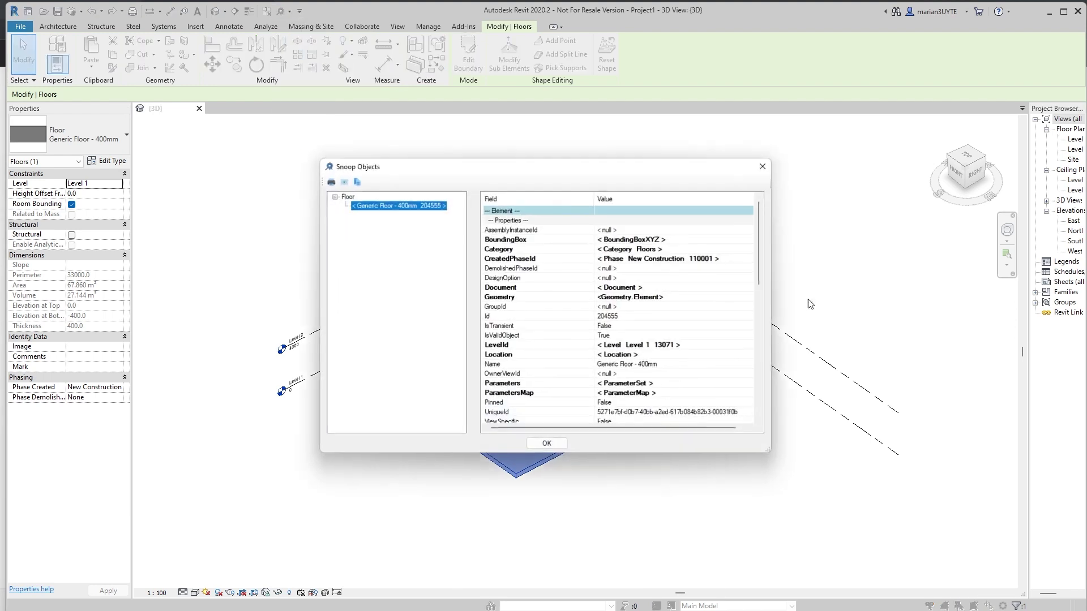
drag(564, 168, 557, 127)
drag(756, 409, 828, 431)
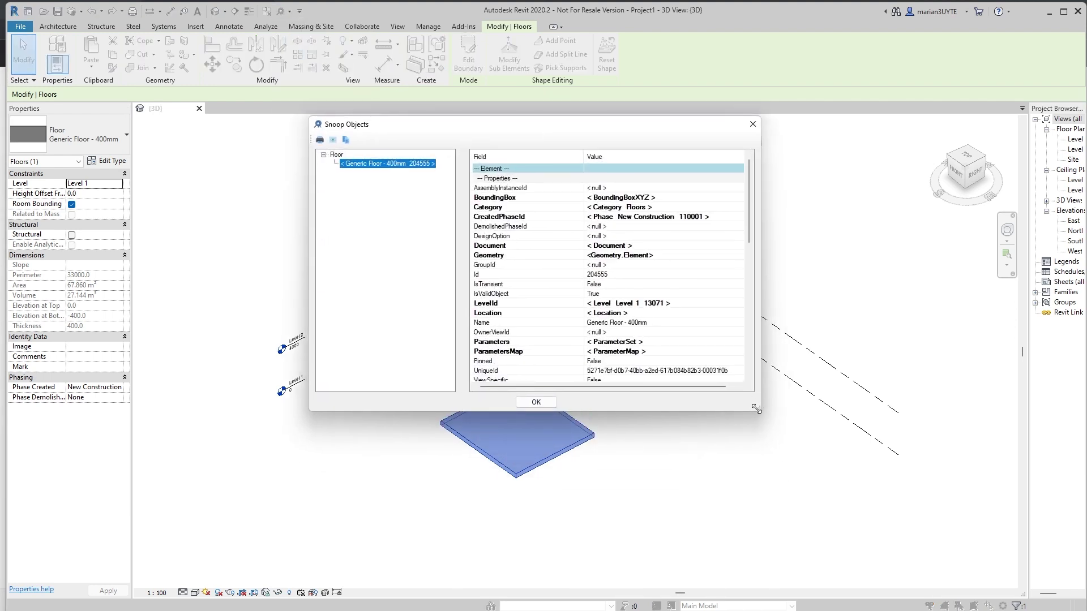
click(630, 342)
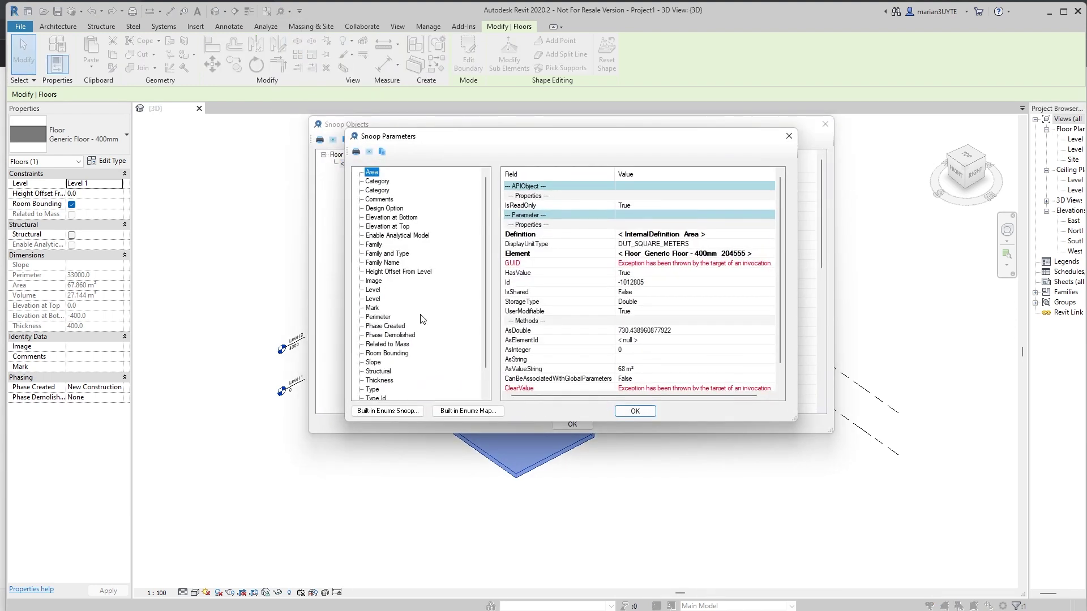
- Select the Mark parameter in Snoop Parameters and open its InternalDefinition details
click(374, 299)
click(374, 308)
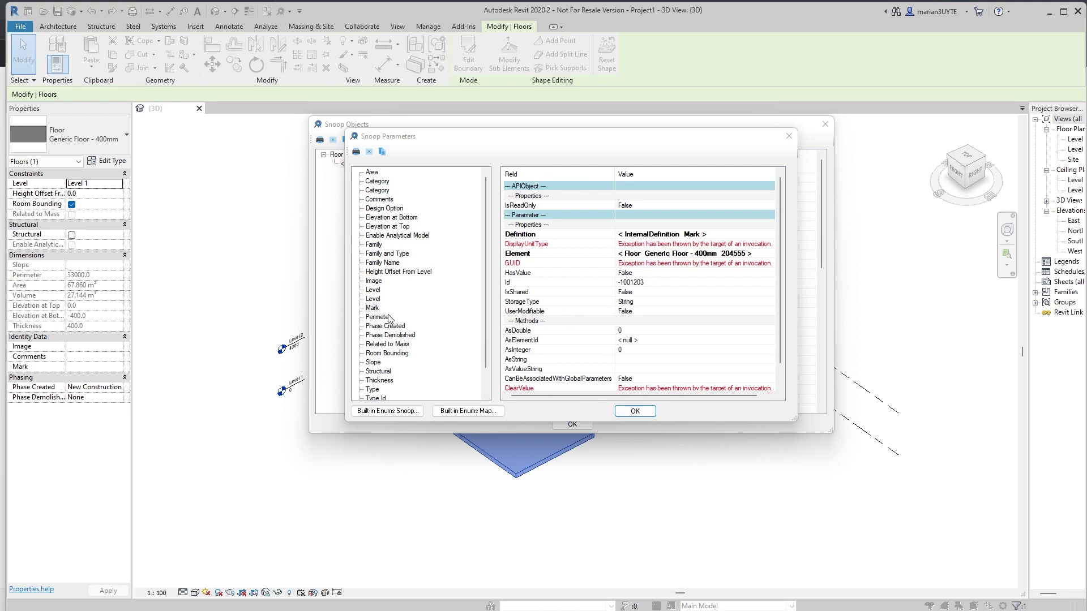
click(372, 308)
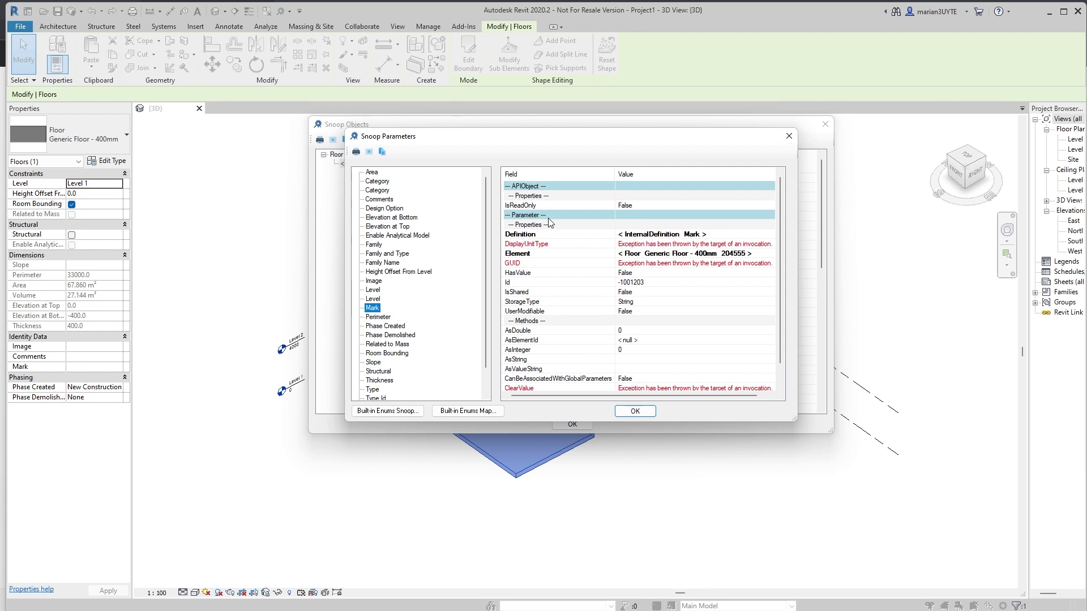
click(673, 235)
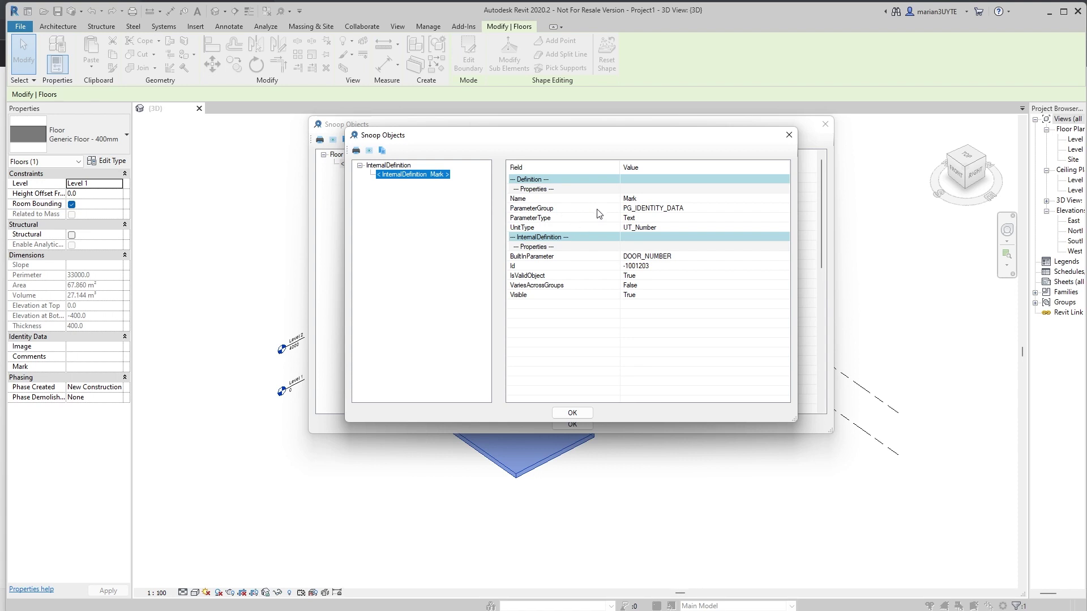
- Review Mark's Name, PG_IDENTITY_DATA group and UT_Number unit type, then close both Snoop windows
click(632, 200)
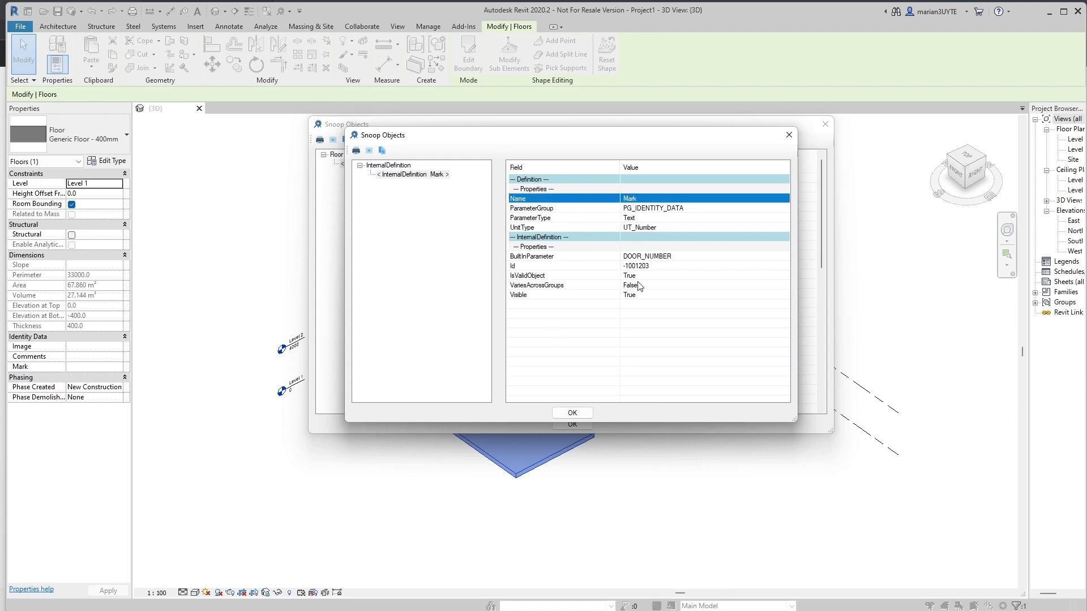
click(662, 211)
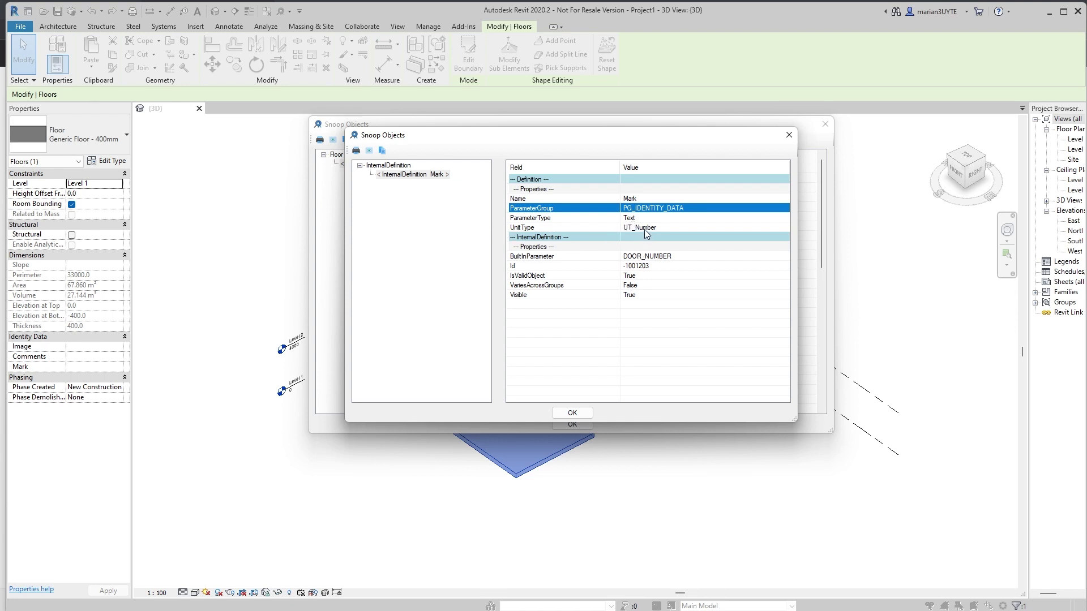
click(644, 230)
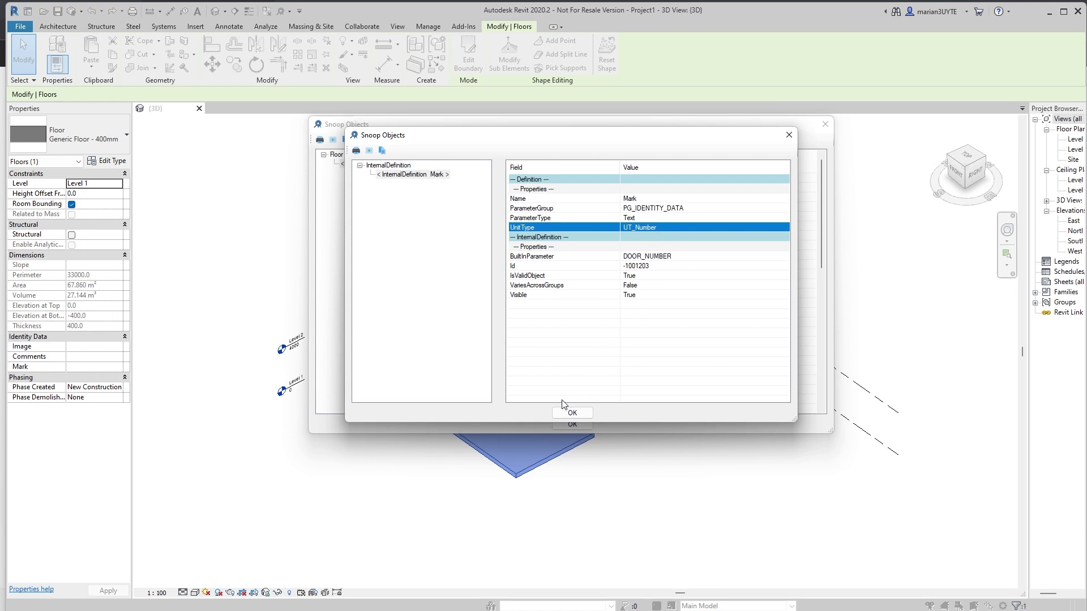
click(571, 413)
click(634, 411)
- Dismiss the last lookup window and select the Generic - 200mm wall beside the floor
key(Return)
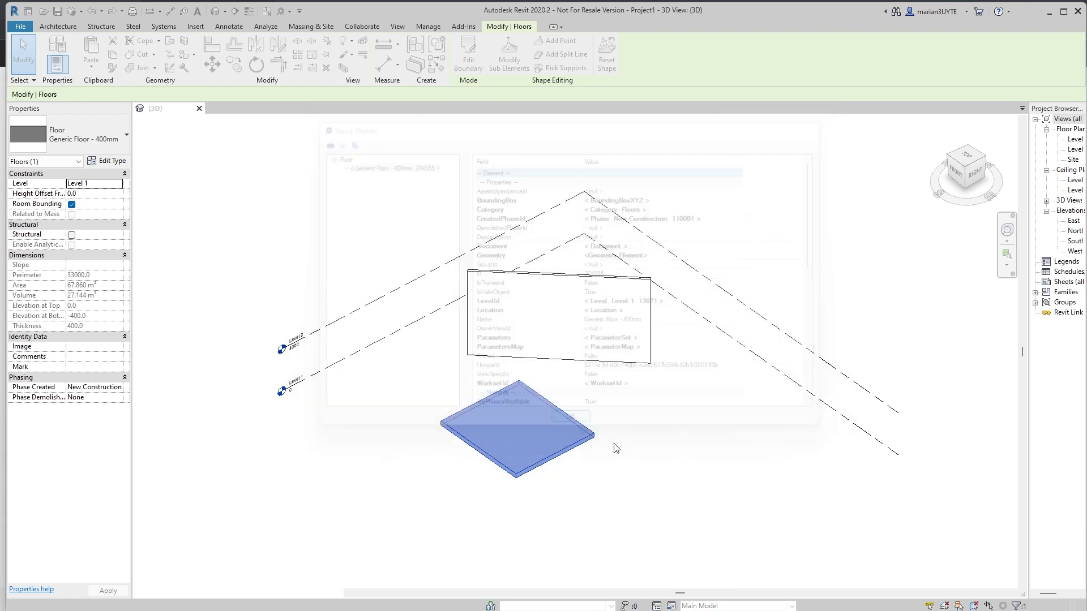
click(620, 360)
scroll(669, 221, down, 1)
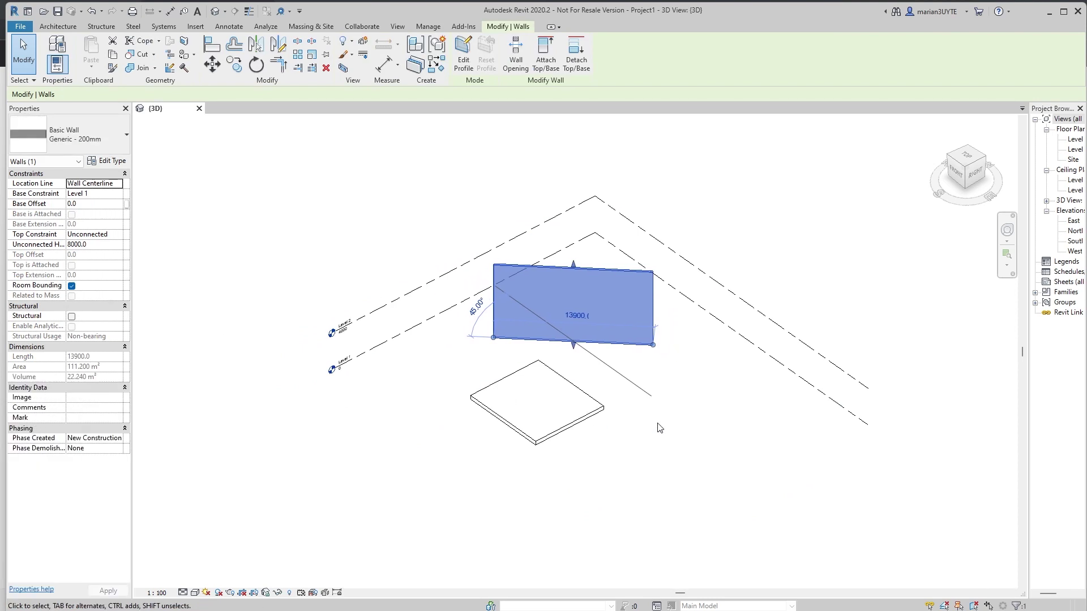
middle_drag(651, 420, 630, 415)
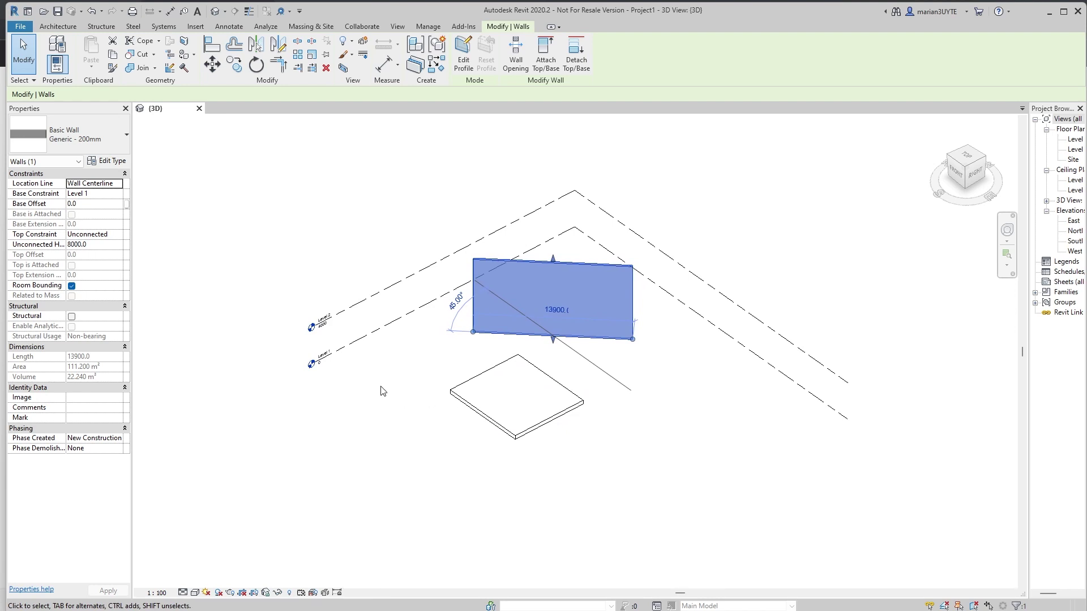
middle_drag(380, 391, 378, 445)
click(420, 466)
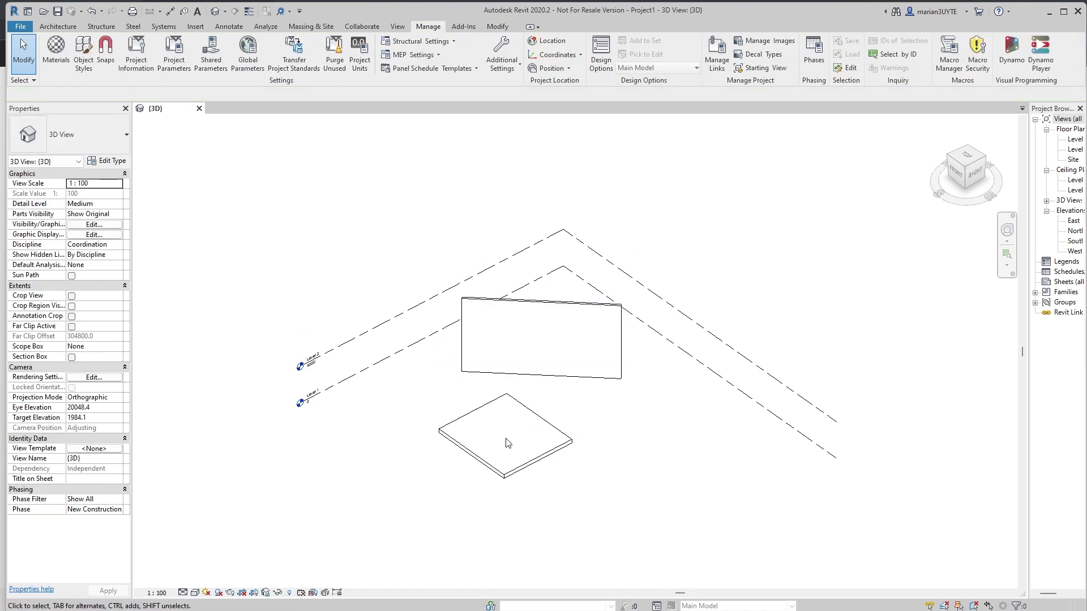
click(547, 374)
- Snoop the wall with SC and open its Mark parameter's Definition (DOOR_NUMBER, Id -1001203)
key(s)
key(c)
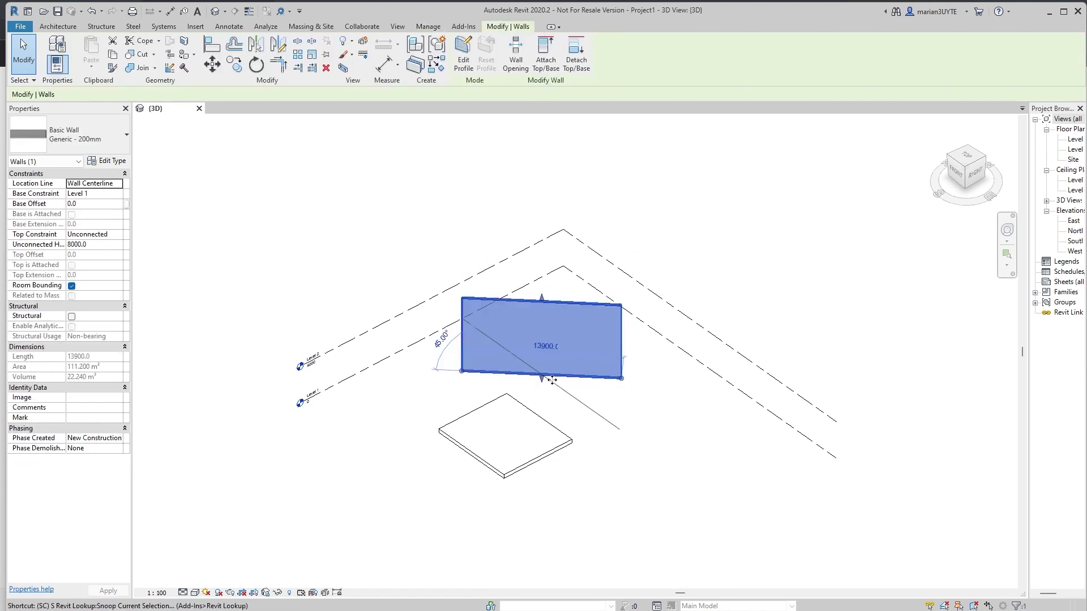
click(655, 384)
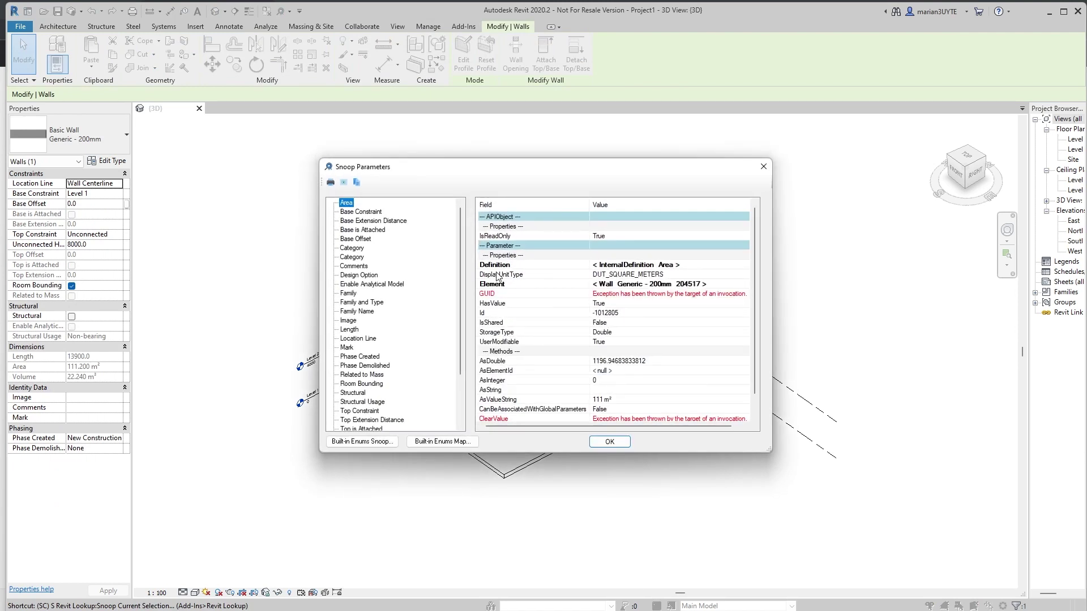
click(344, 348)
click(643, 265)
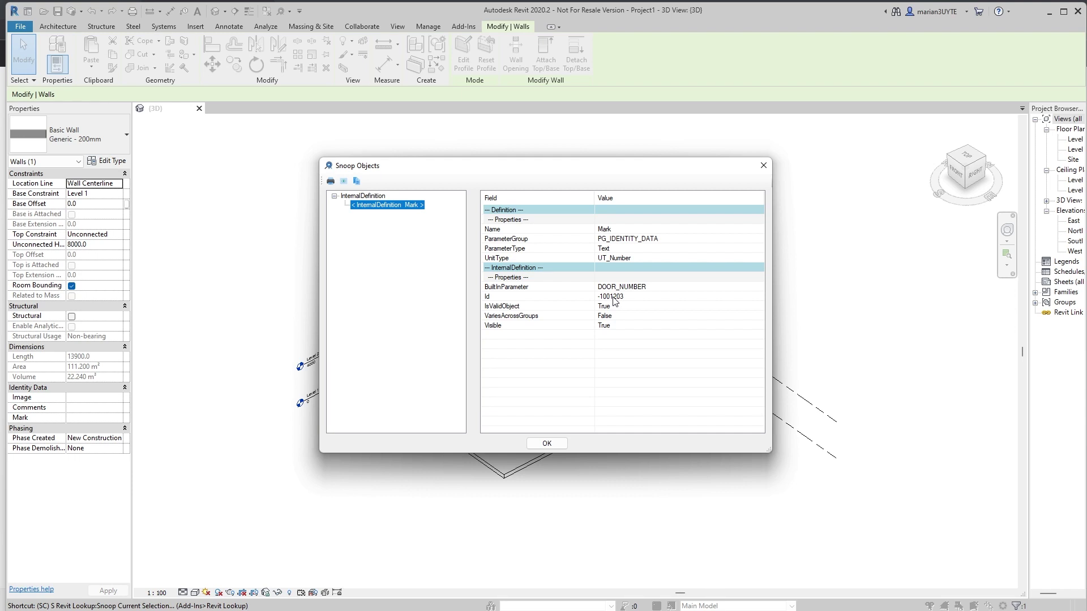
drag(561, 170, 704, 179)
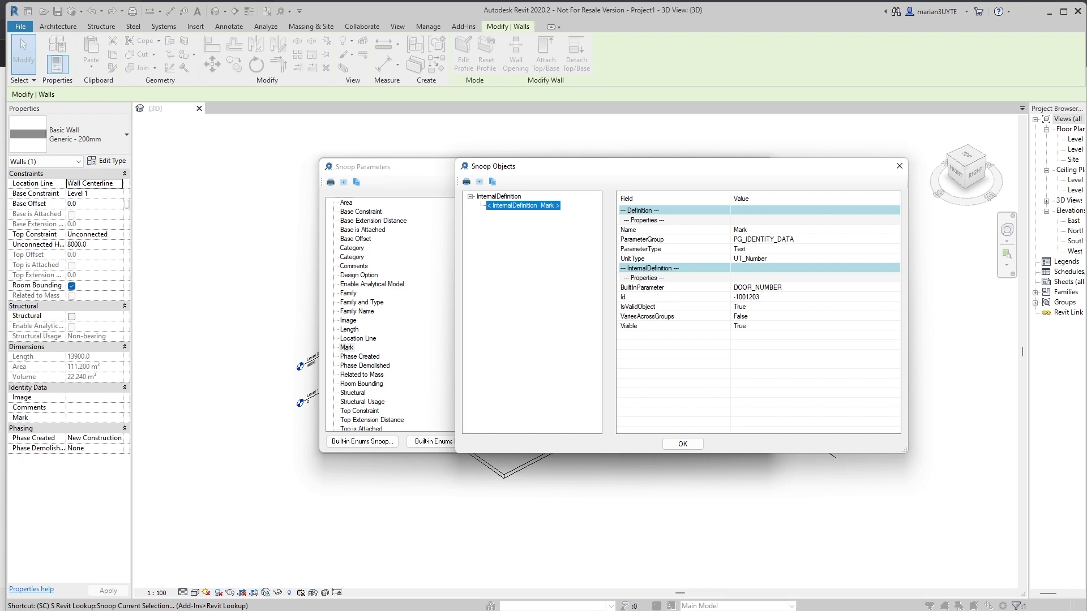
- In Revit API Docs, highlight the item and parameterGroup syntax arguments, then return to Document Class
key(alt+Tab)
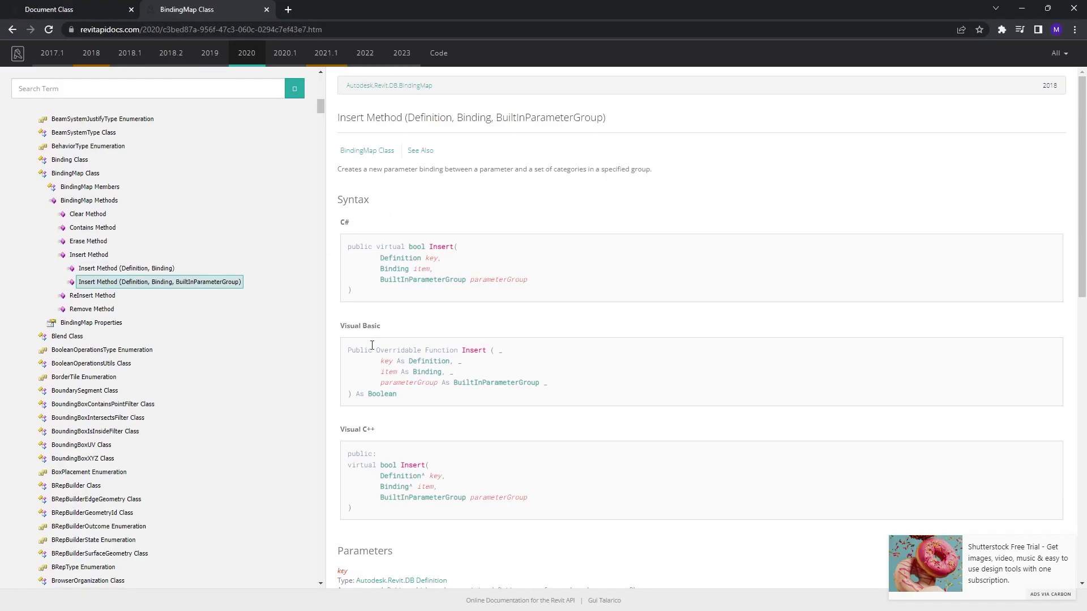
drag(372, 270, 605, 287)
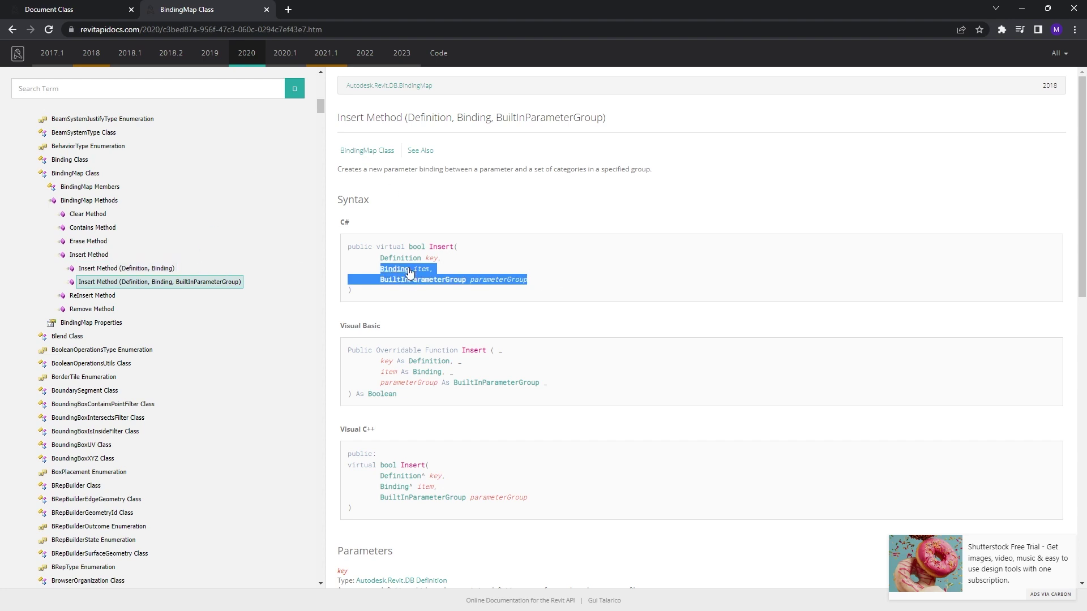
click(85, 7)
- Search 'Definition', open the Definition Class page, and highlight Definition in its inheritance hierarchy
click(126, 91)
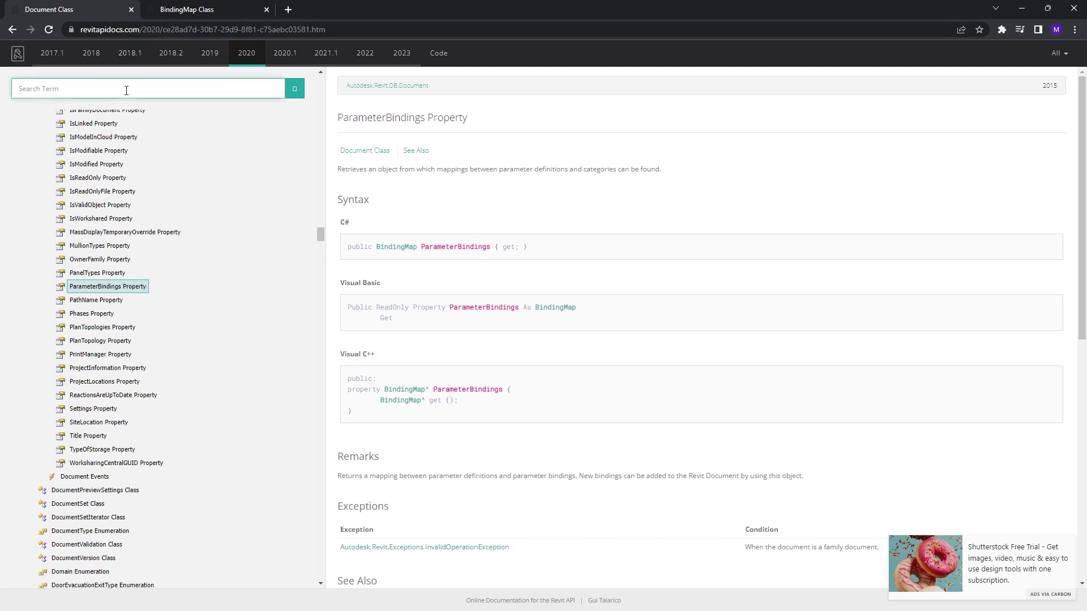
text(Defintiio)
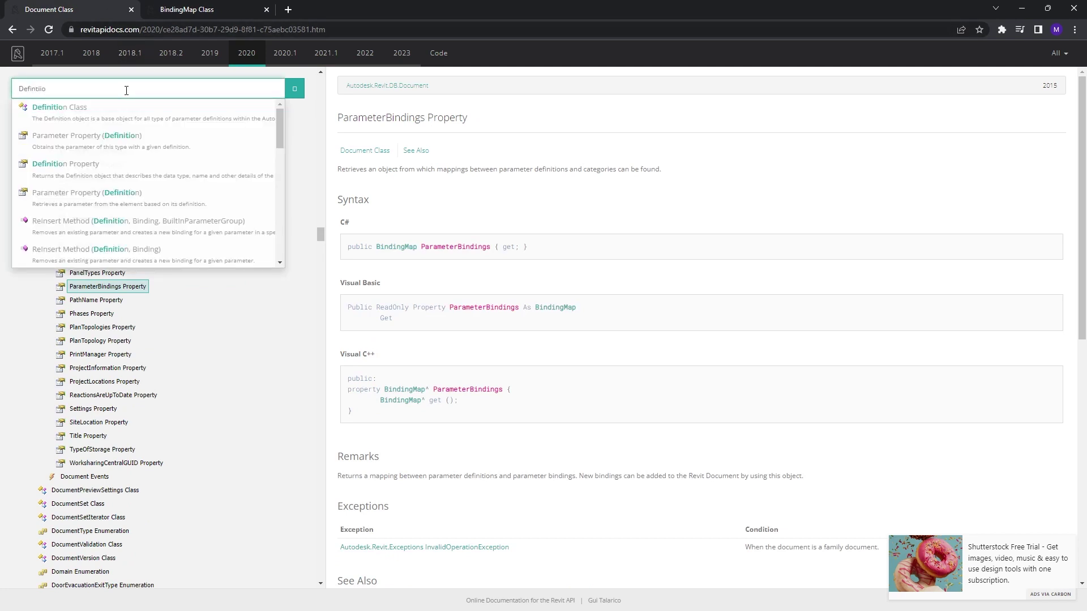
click(221, 120)
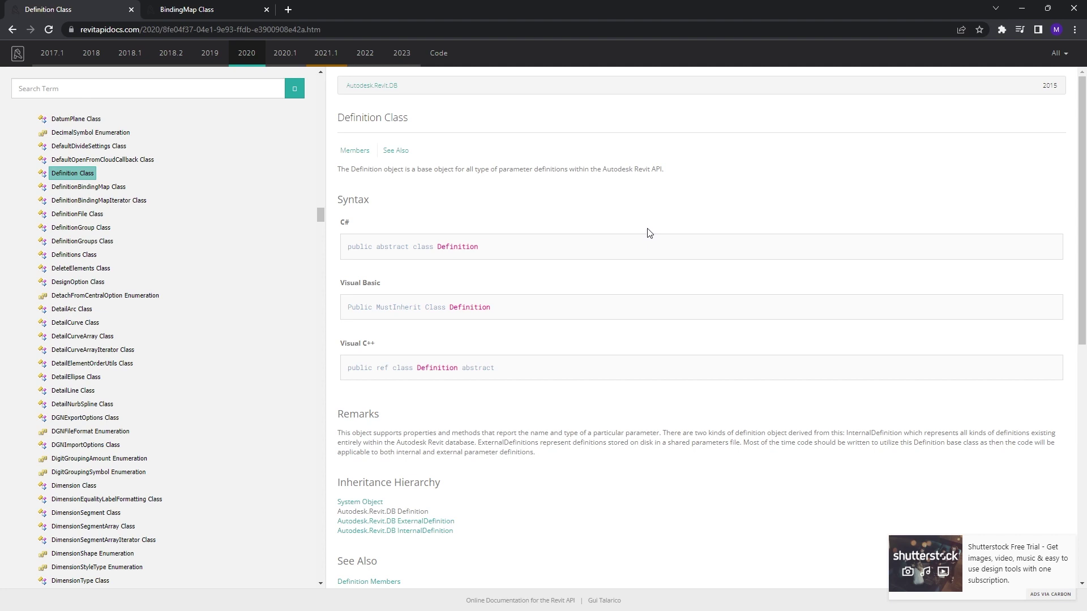
scroll(634, 247, down, 2)
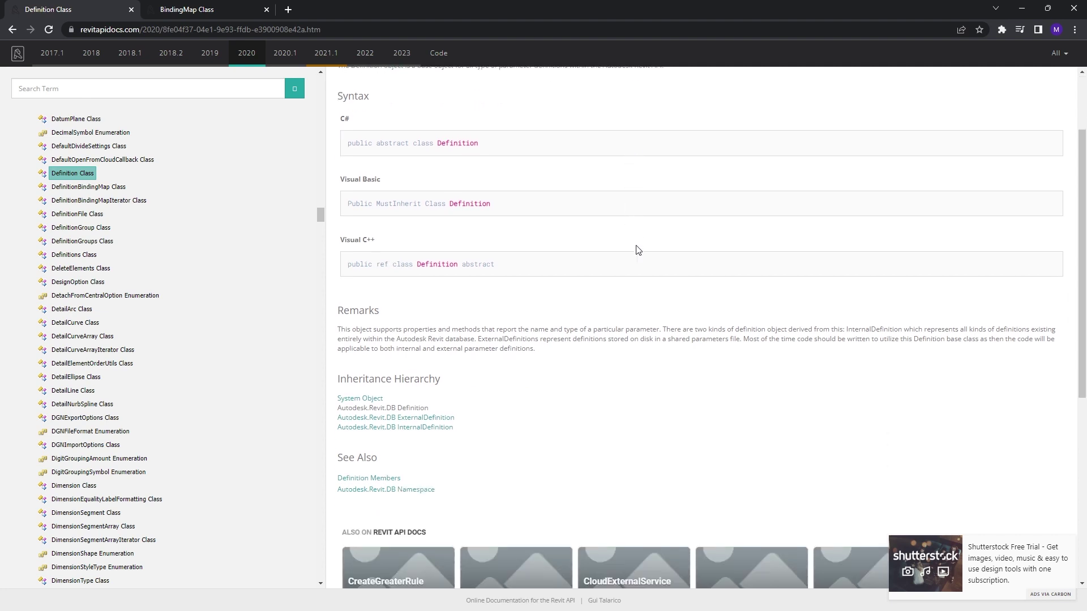
drag(432, 400, 398, 401)
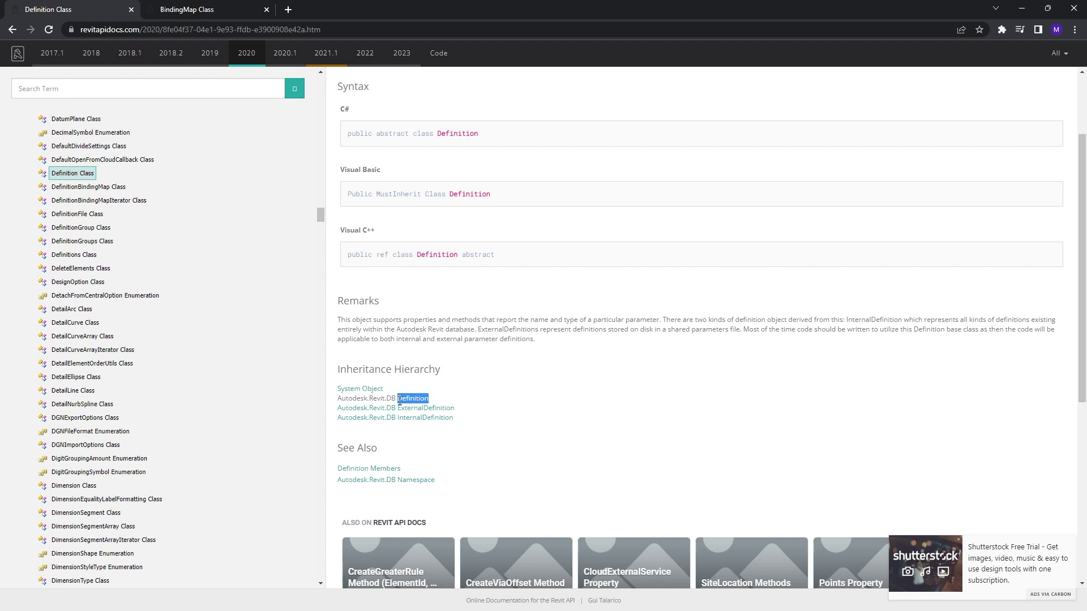
click(450, 400)
- Expand Definition Class in the sidebar and review the Definition Properties list
click(97, 175)
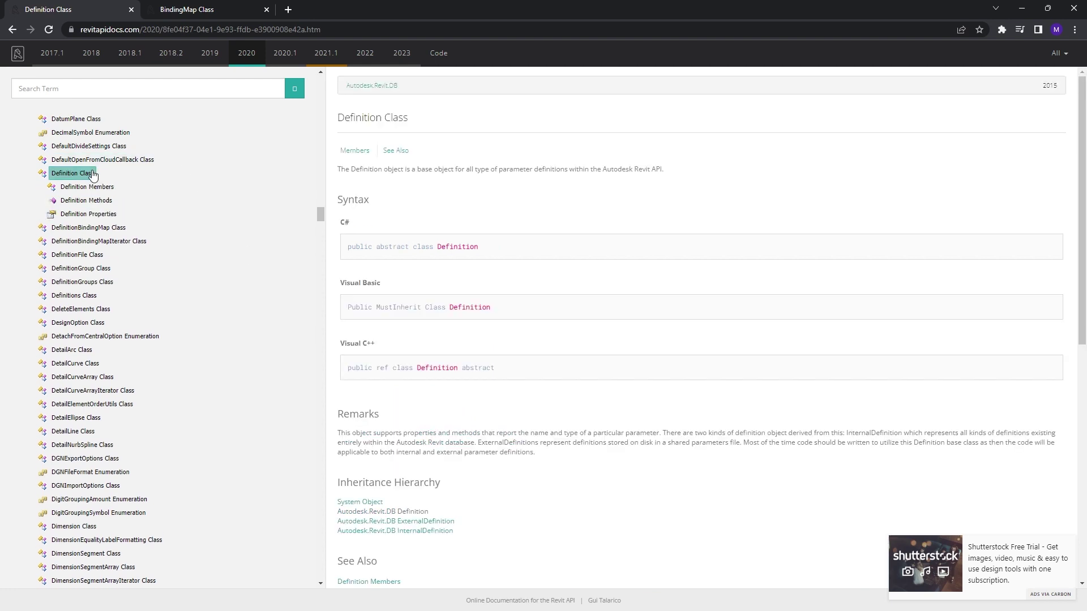
click(109, 213)
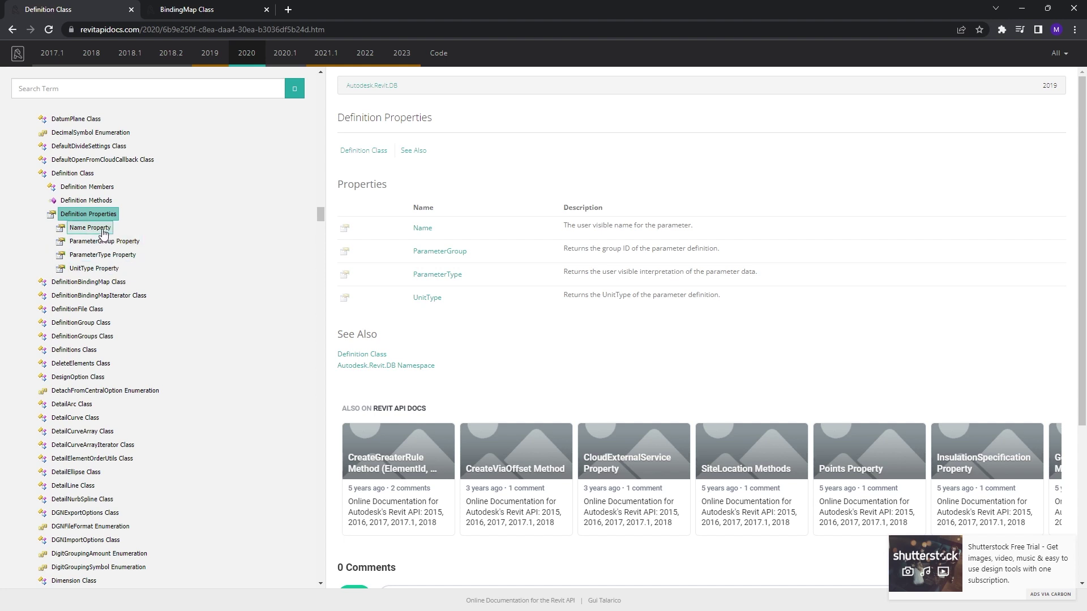
click(73, 173)
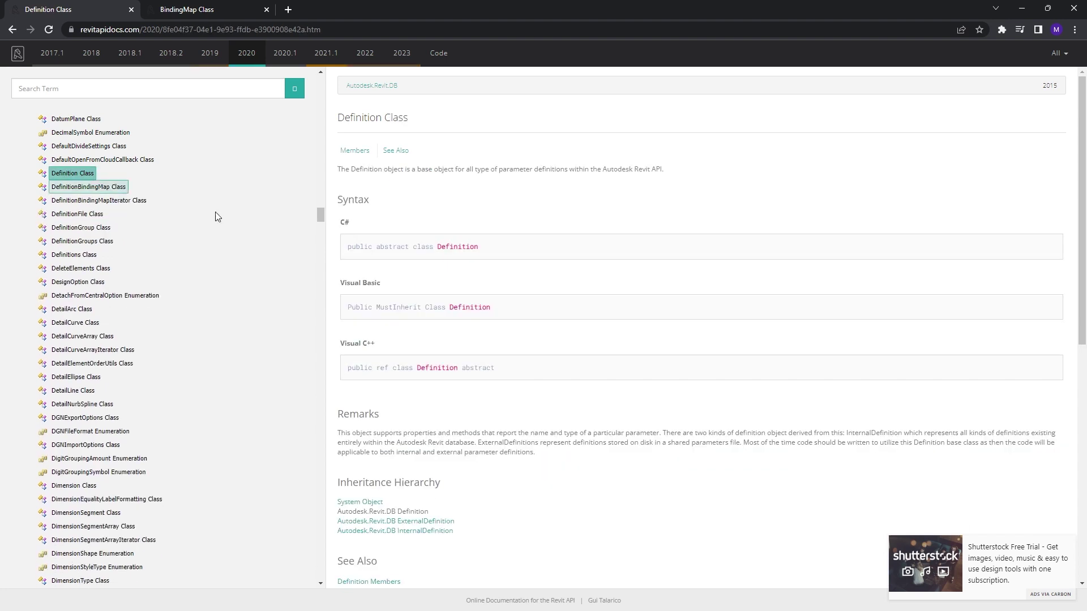
- Open ExternalDefinition and InternalDefinition in new tabs, end on InternalDefinition, and return to Revit
right_click(439, 521)
click(476, 428)
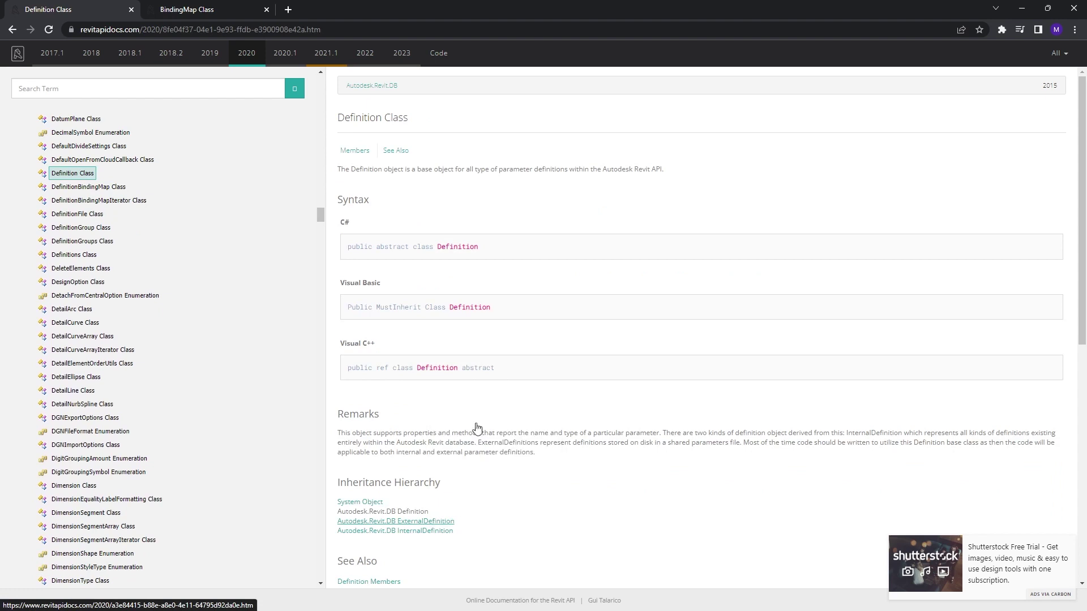
right_click(444, 530)
click(475, 443)
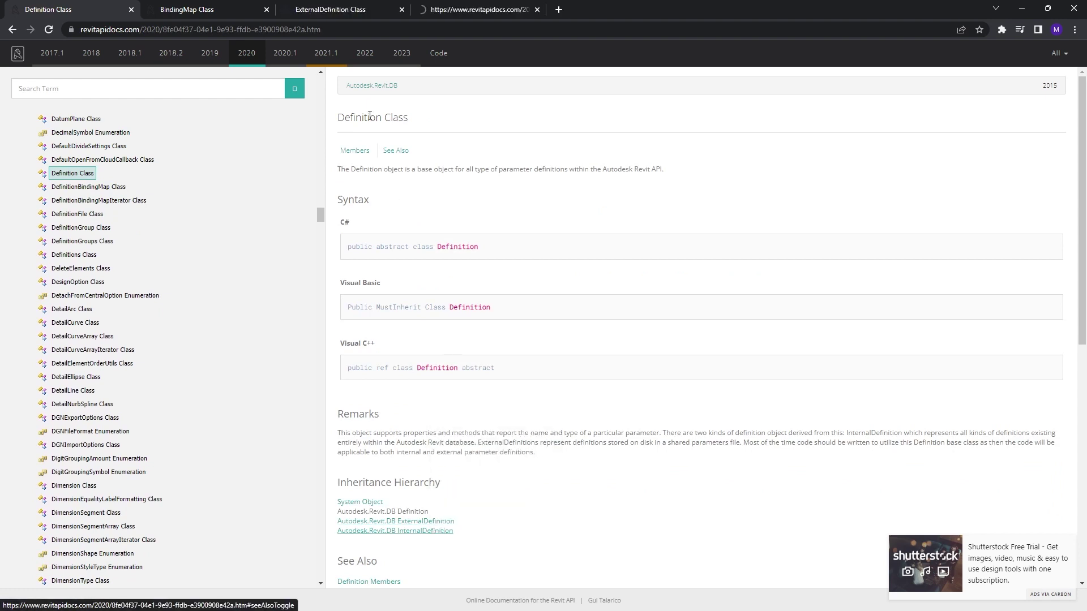
click(473, 6)
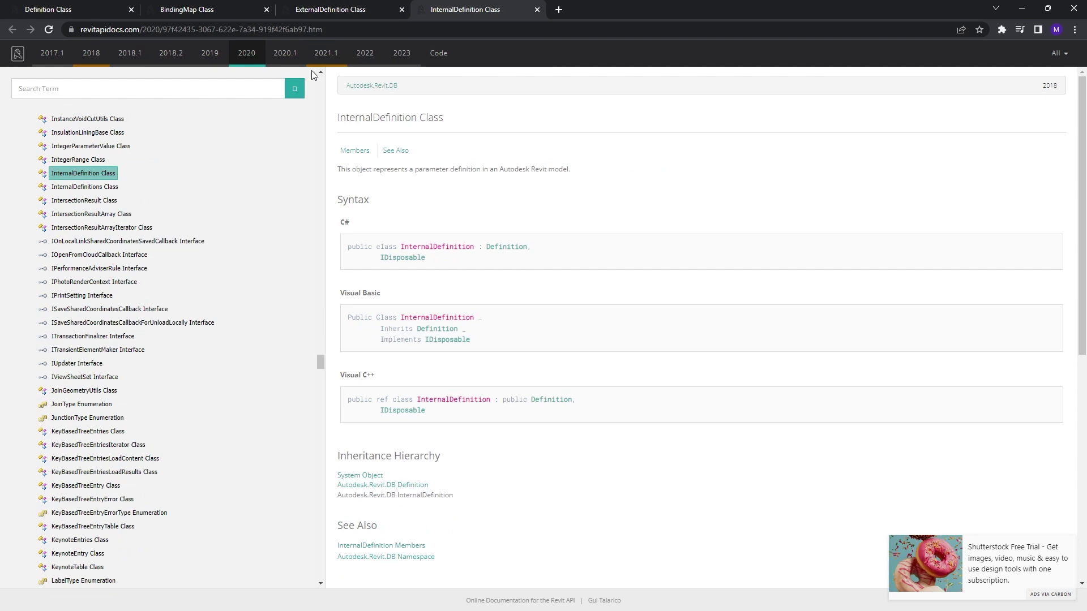
click(338, 9)
click(451, 5)
key(alt+Tab)
- Close the Snoop Parameters and Snoop Objects windows
click(900, 166)
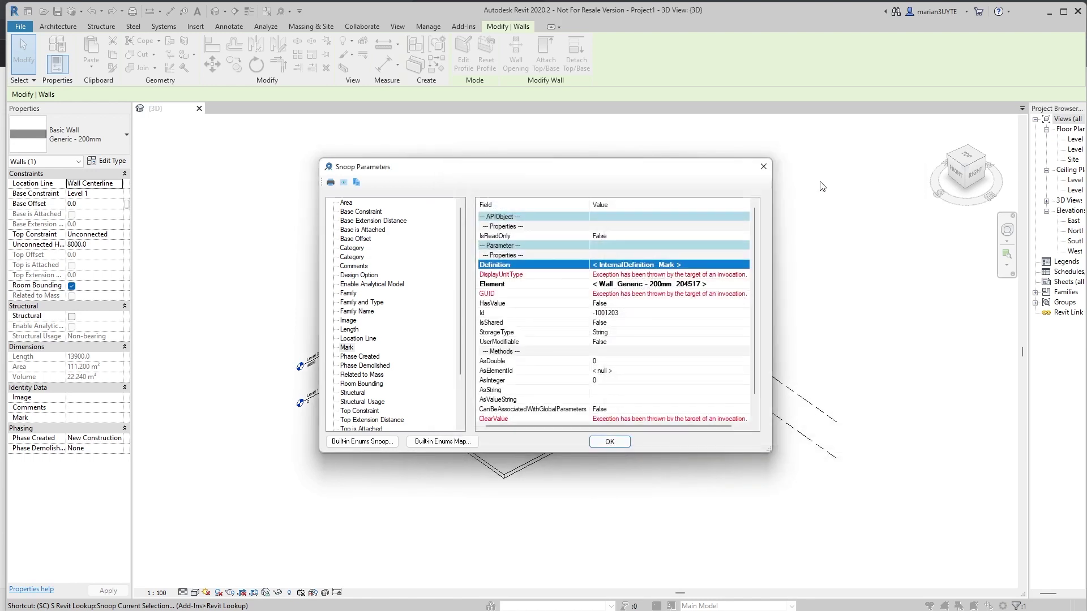
click(763, 166)
click(764, 173)
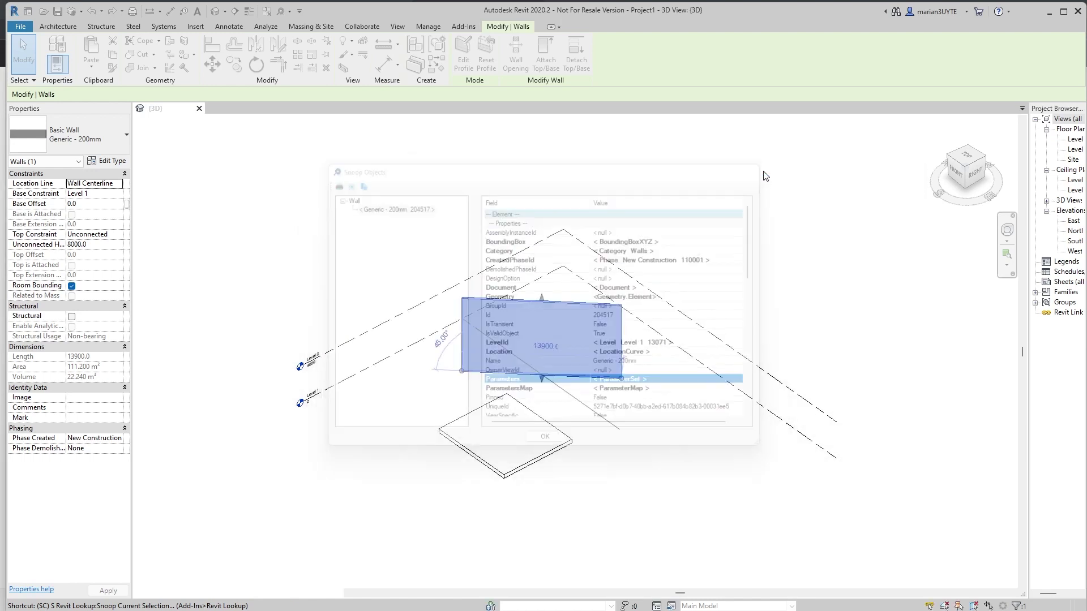
- Inspect Manage > Shared Parameters, noting the missing shared.txt file path, then close it
click(366, 255)
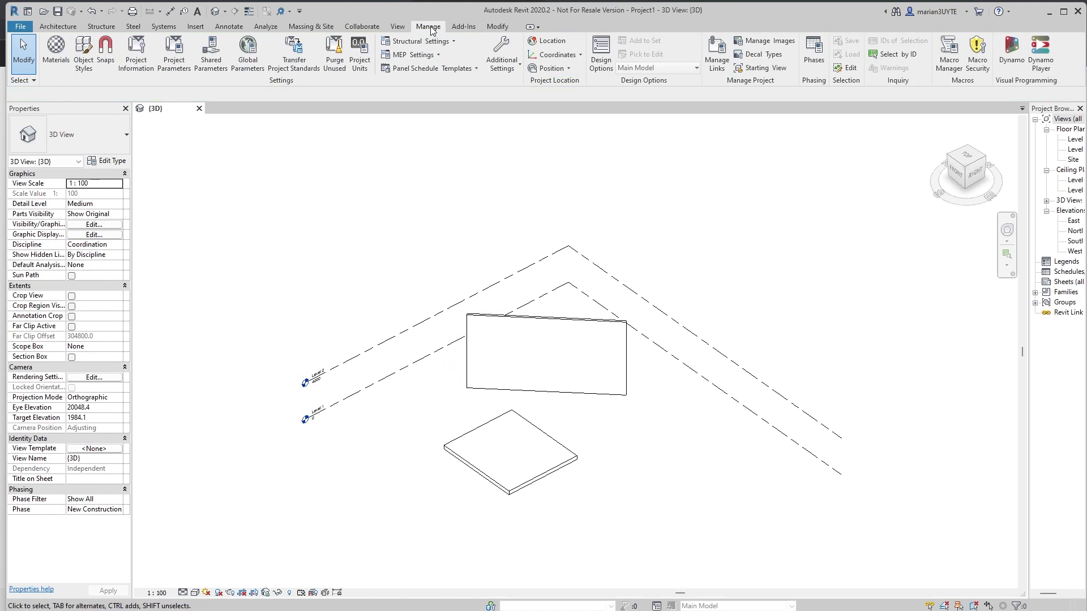
click(210, 54)
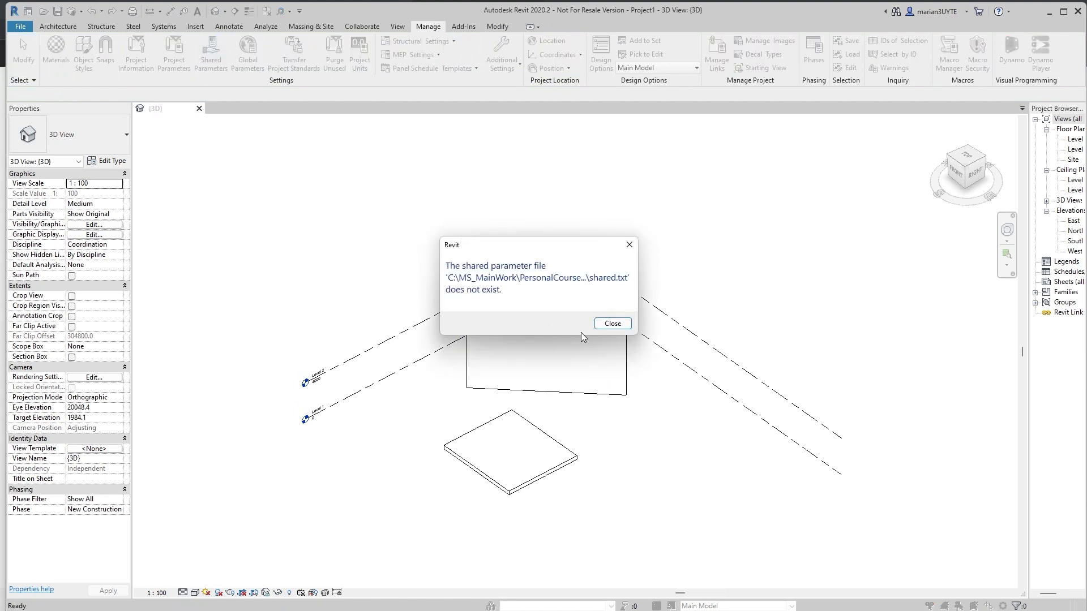
click(610, 324)
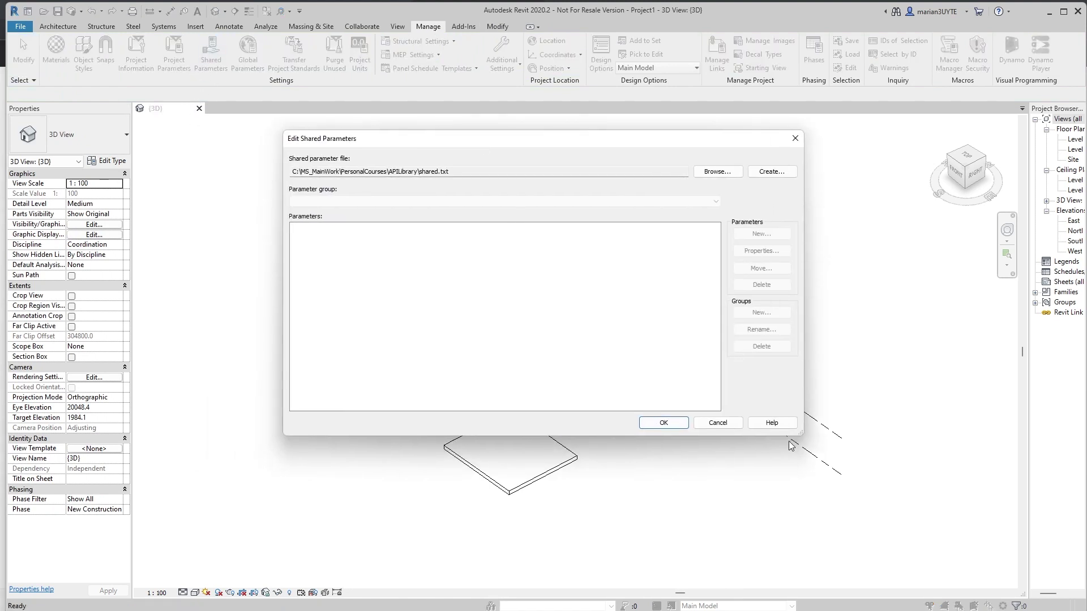
drag(800, 434, 782, 447)
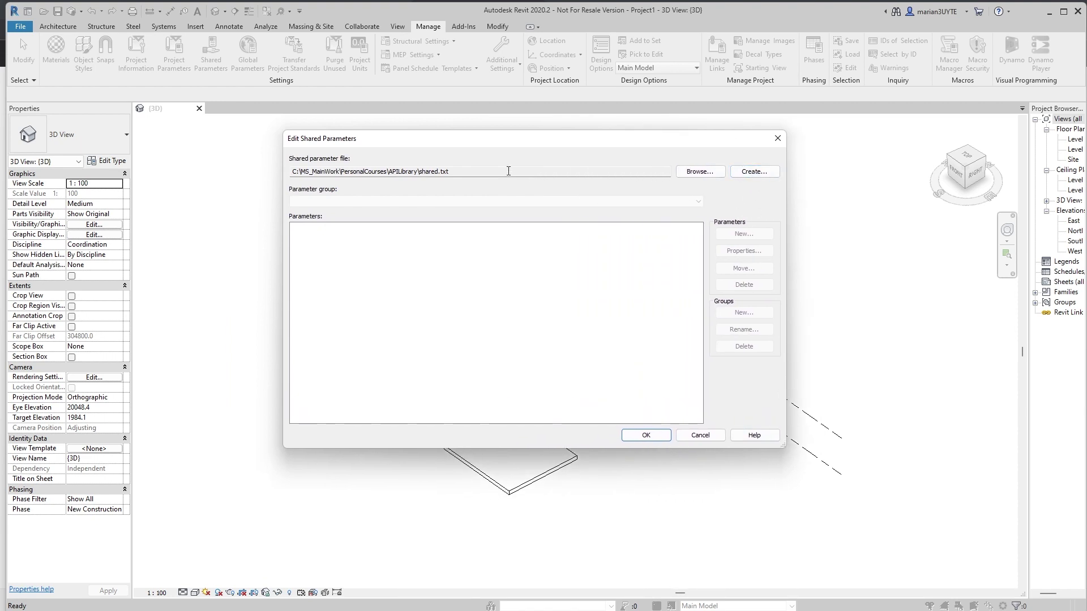
click(476, 176)
drag(475, 175, 438, 177)
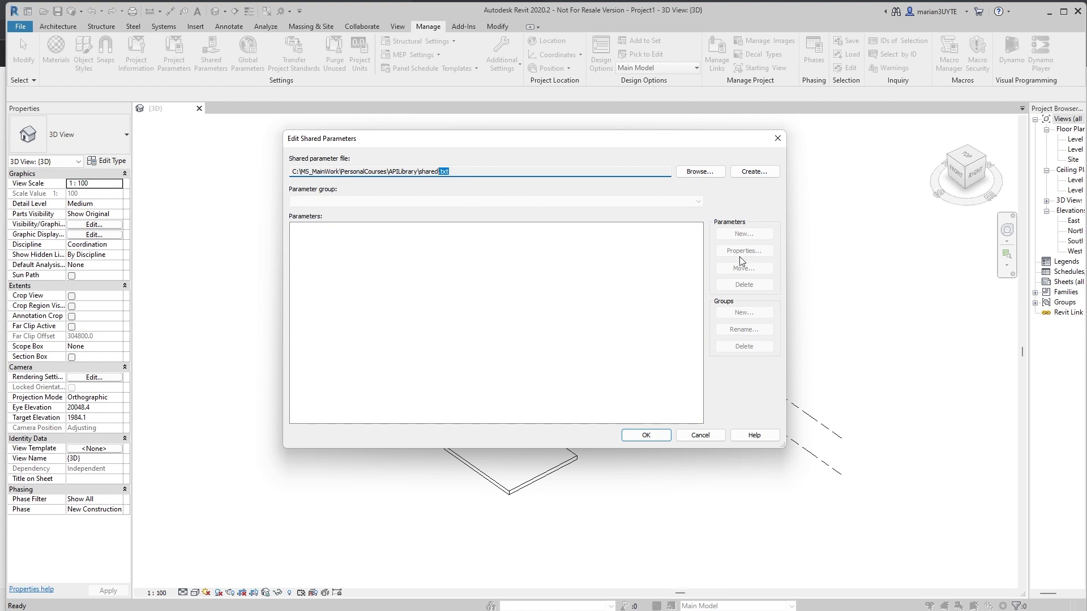
drag(521, 148, 417, 118)
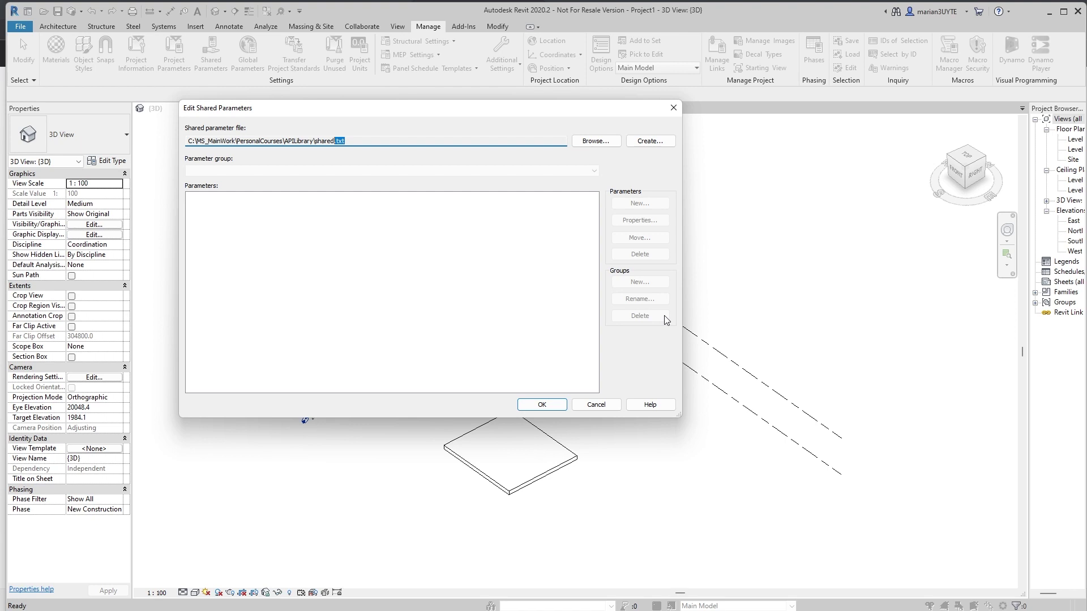
click(675, 108)
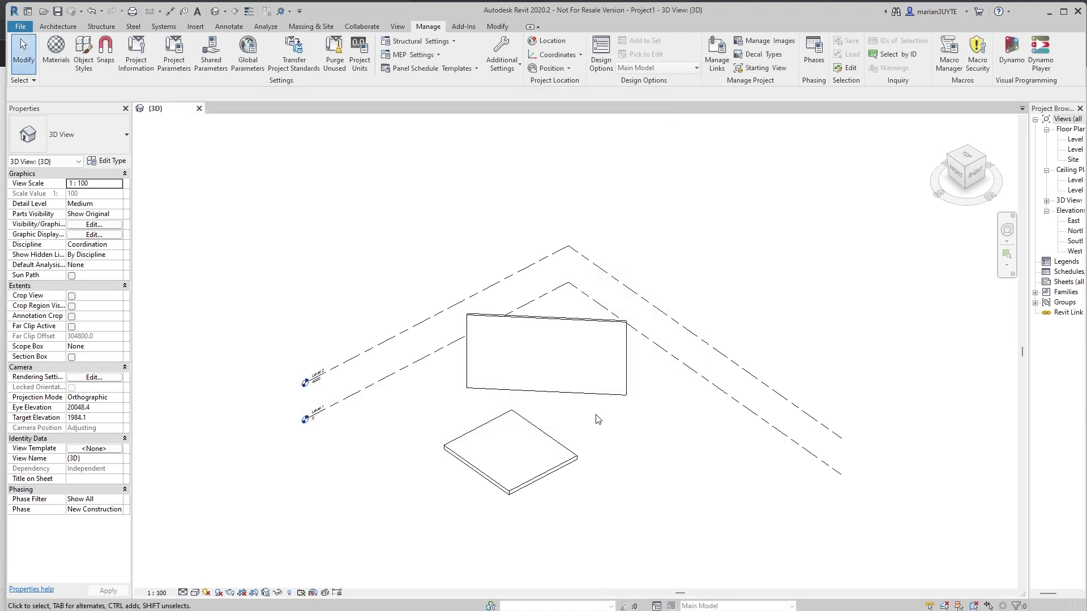
- Select the 13900-long Generic - 200mm wall on Level 1 to show its properties
click(601, 394)
middle_drag(601, 394, 565, 403)
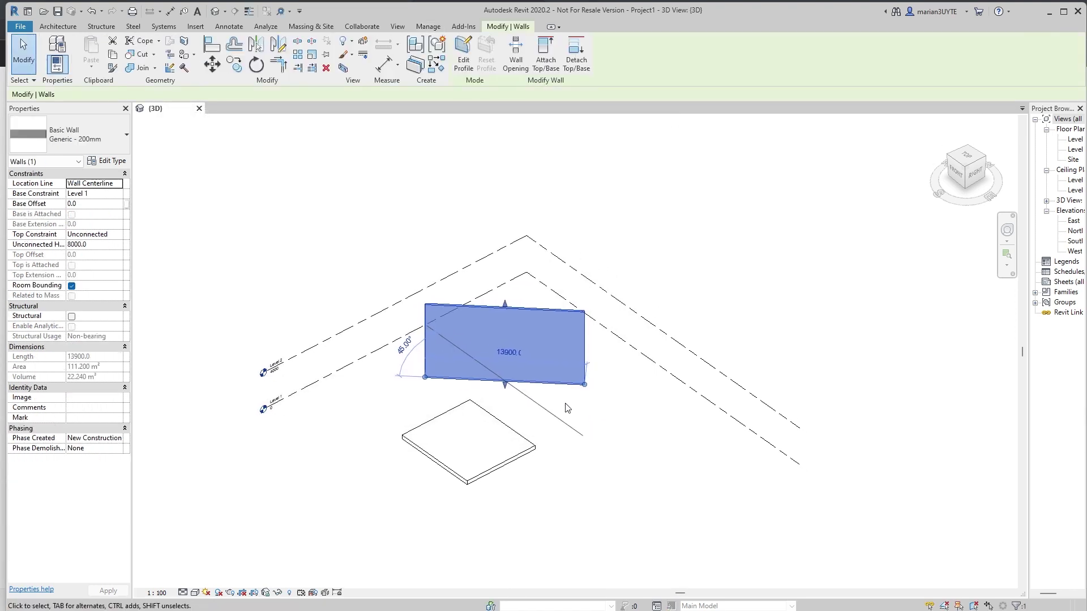
scroll(536, 413, down, 2)
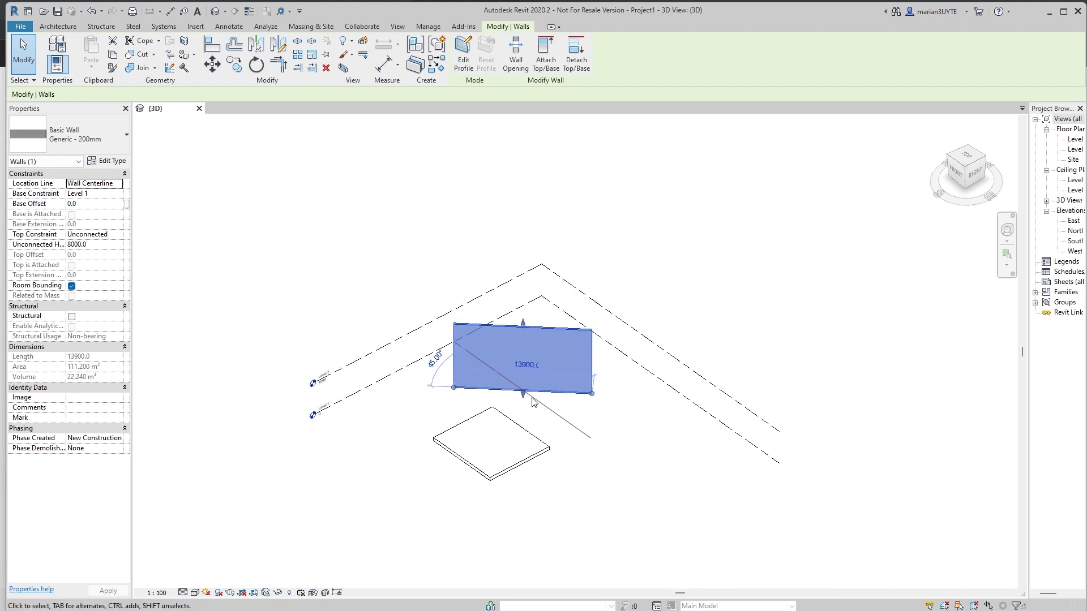
scroll(533, 400, up, 2)
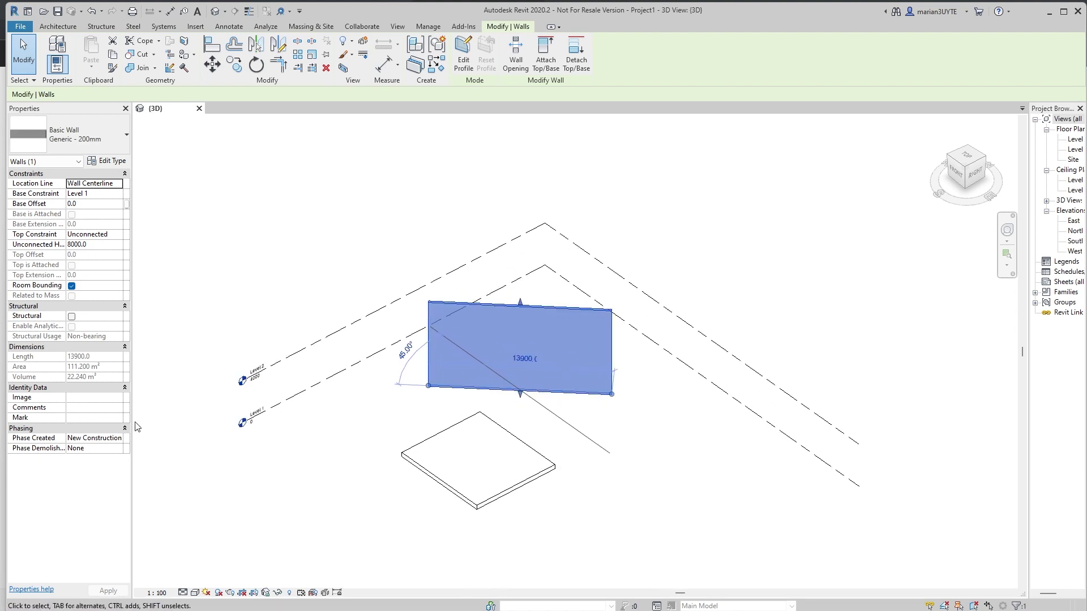
middle_drag(610, 402, 554, 365)
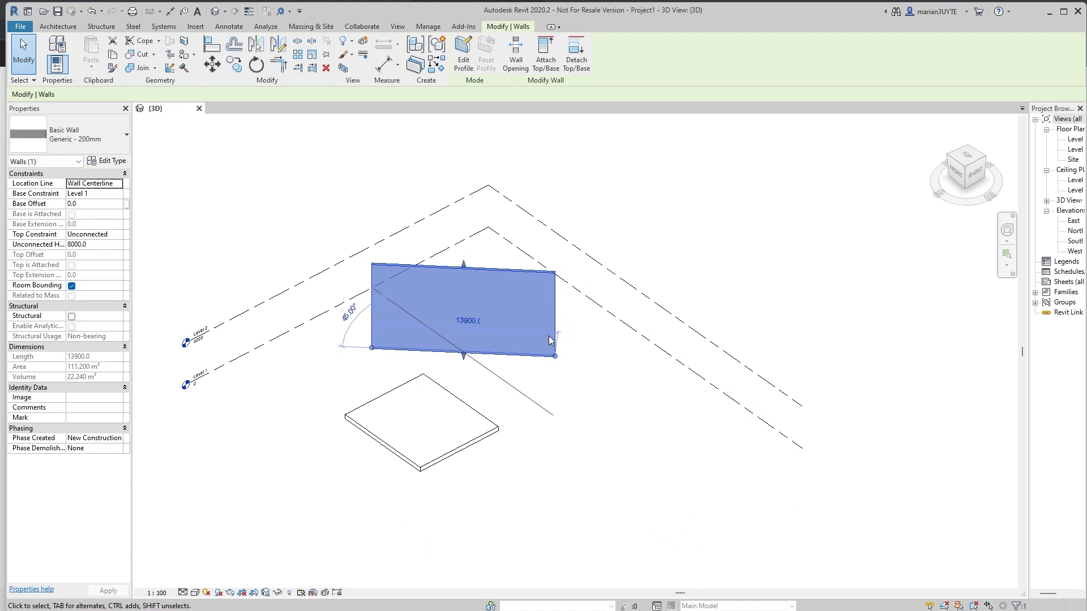